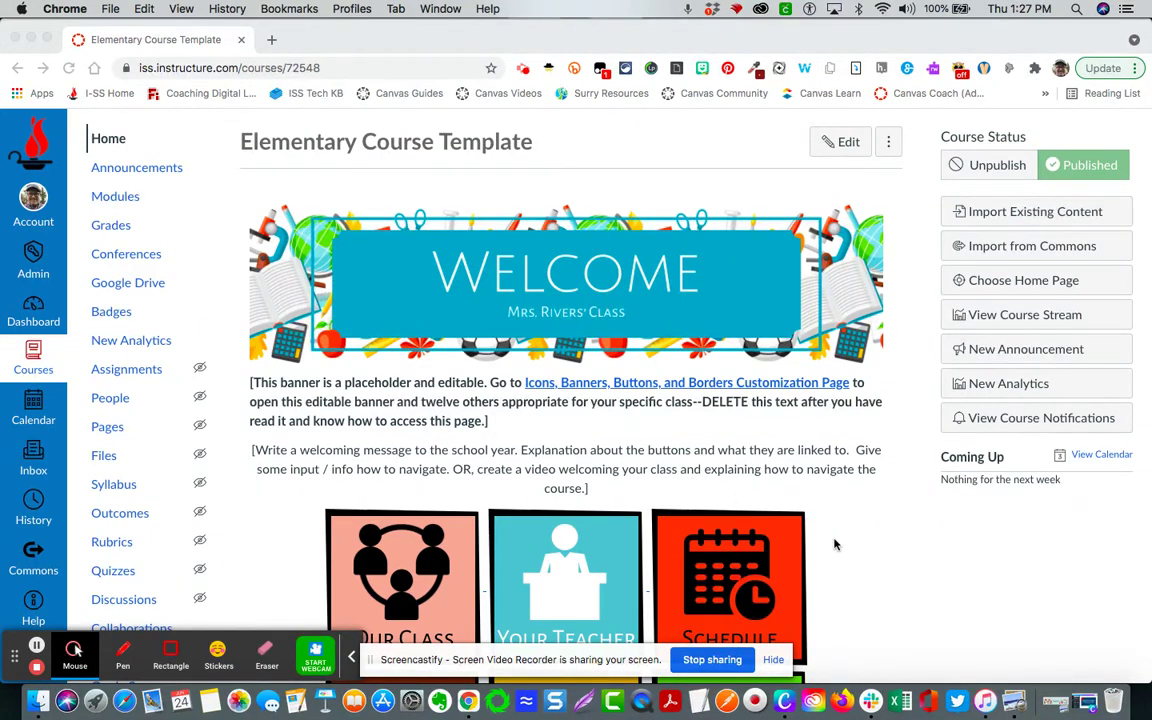
Step: Examine the course home page, including the welcome banner, the placeholder text and the navigation buttons from Our Class to Resources
scroll(886, 580, "down", 6)
scroll(890, 585, "up", 5)
scroll(890, 585, "up", 1)
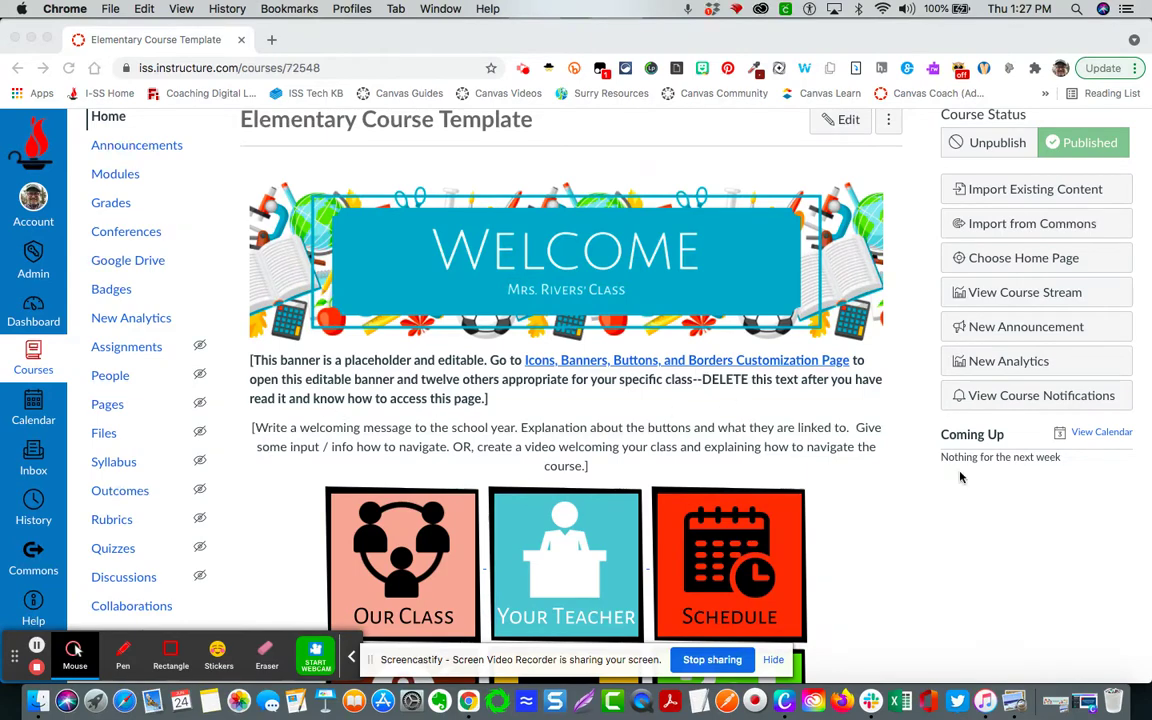
scroll(936, 565, "down", 6)
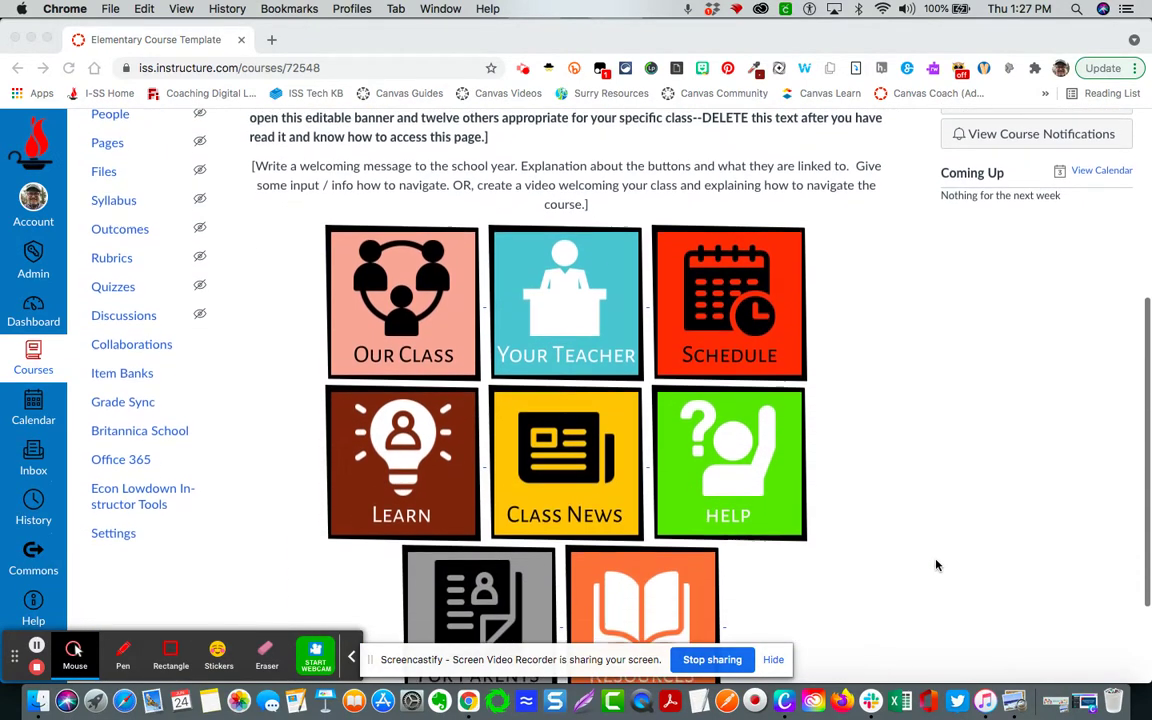
scroll(936, 565, "down", 1)
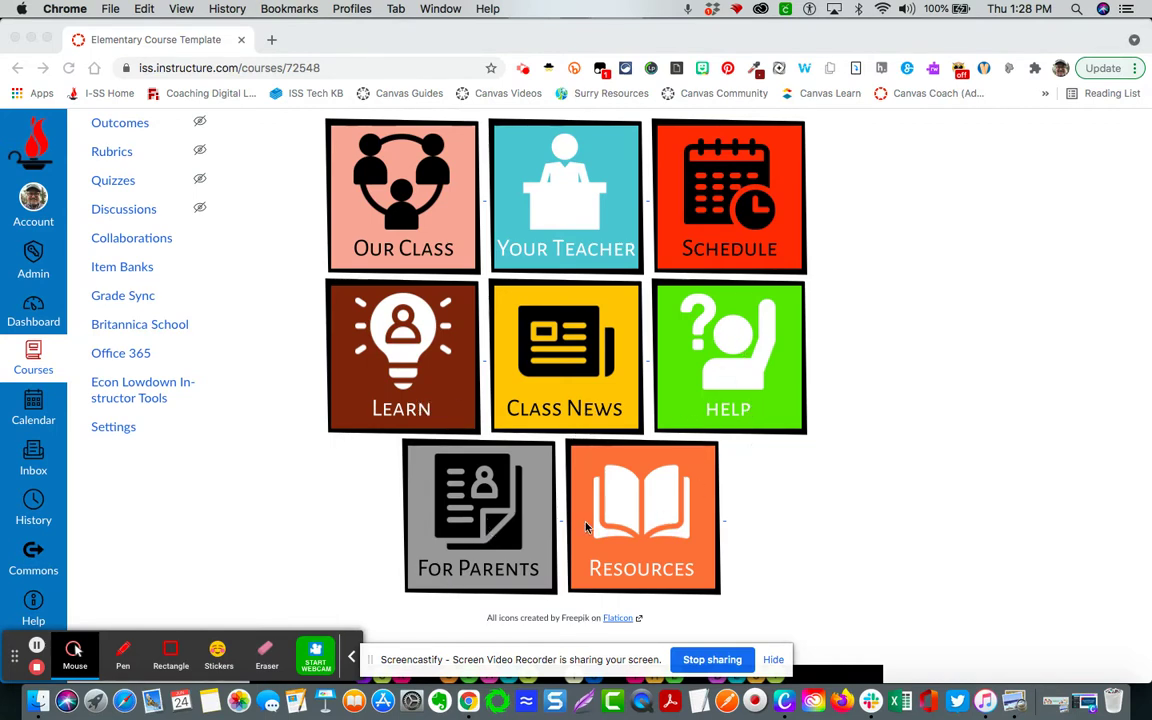
scroll(843, 552, "down", 1)
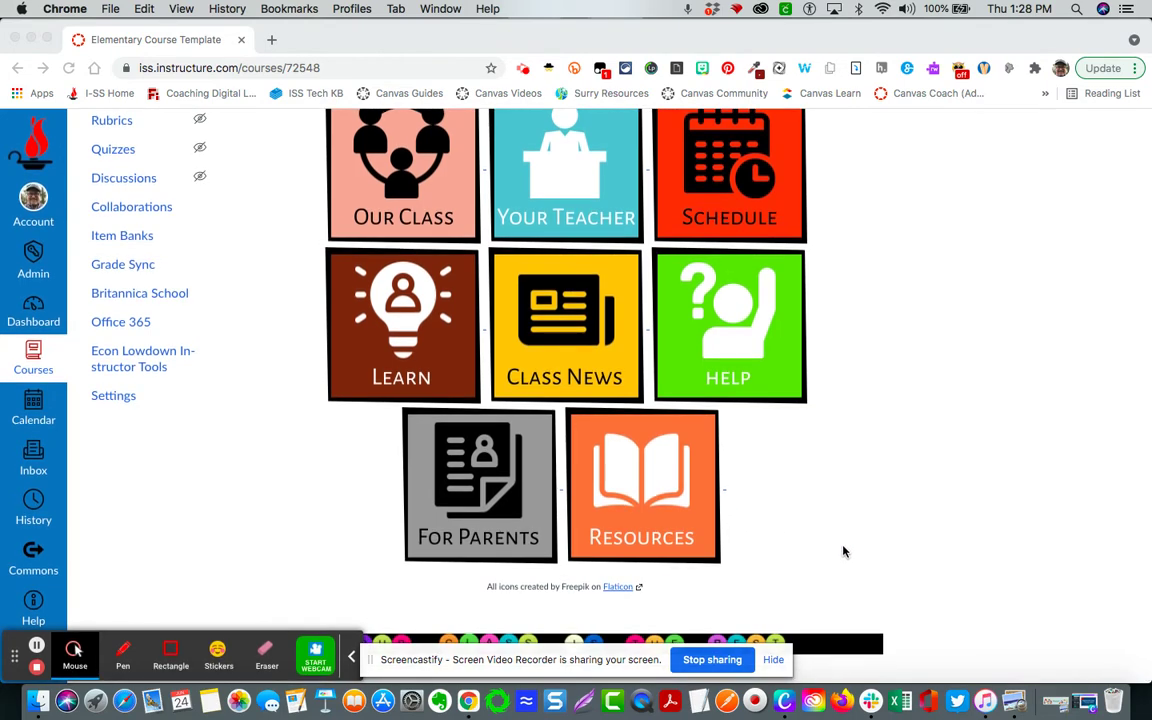
scroll(843, 552, "up", 1)
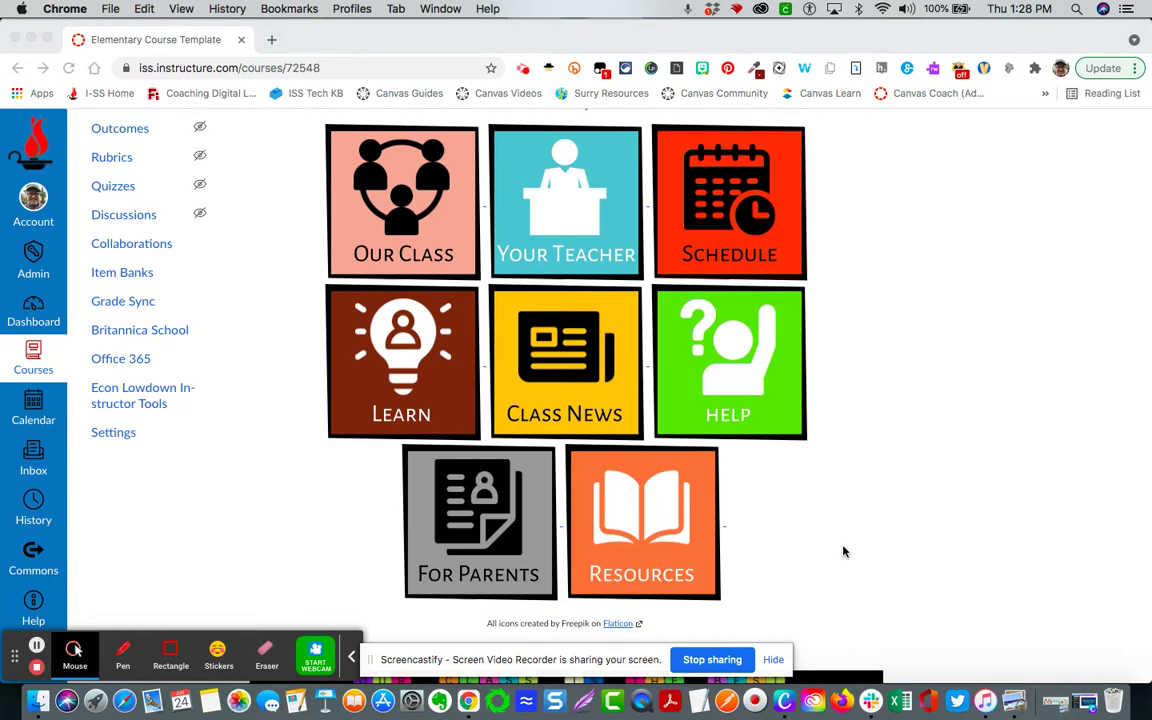
scroll(818, 538, "up", 3)
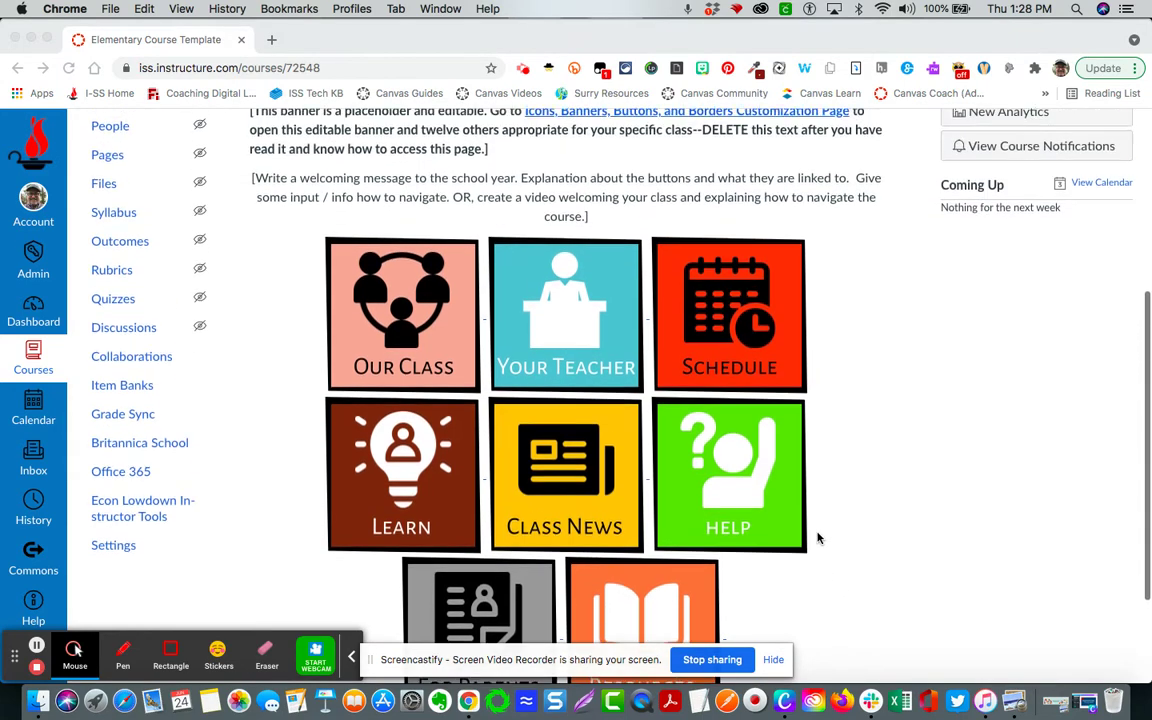
scroll(818, 538, "up", 1)
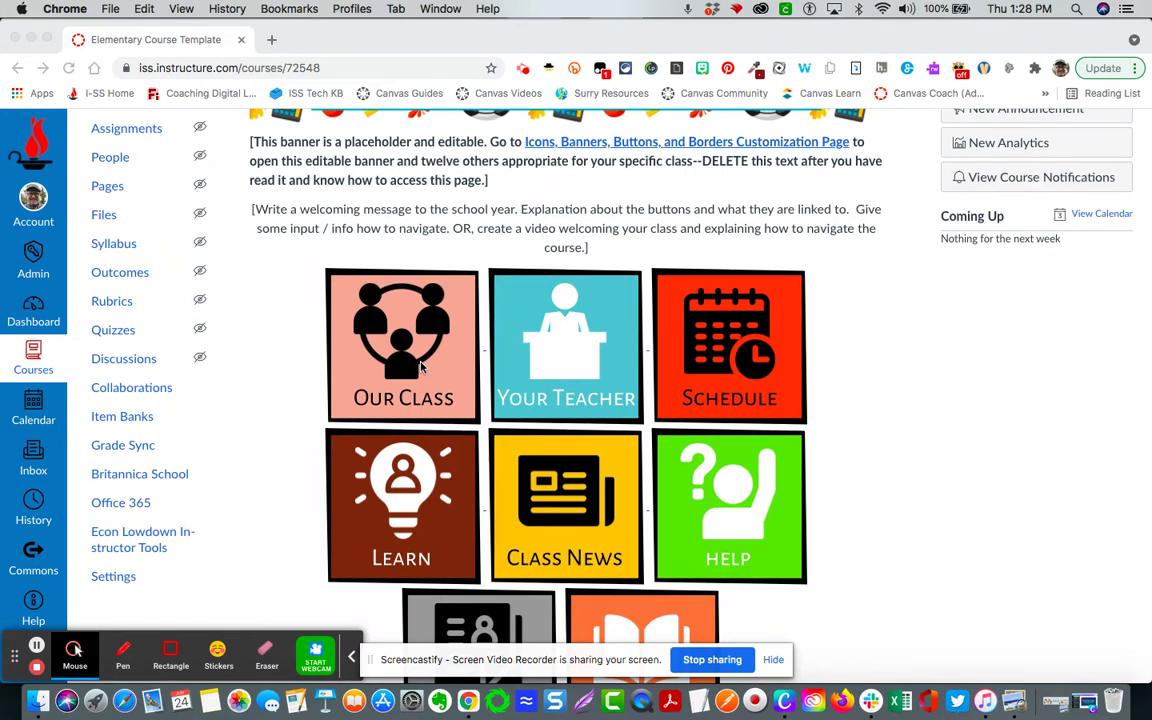
scroll(898, 559, "down", 3)
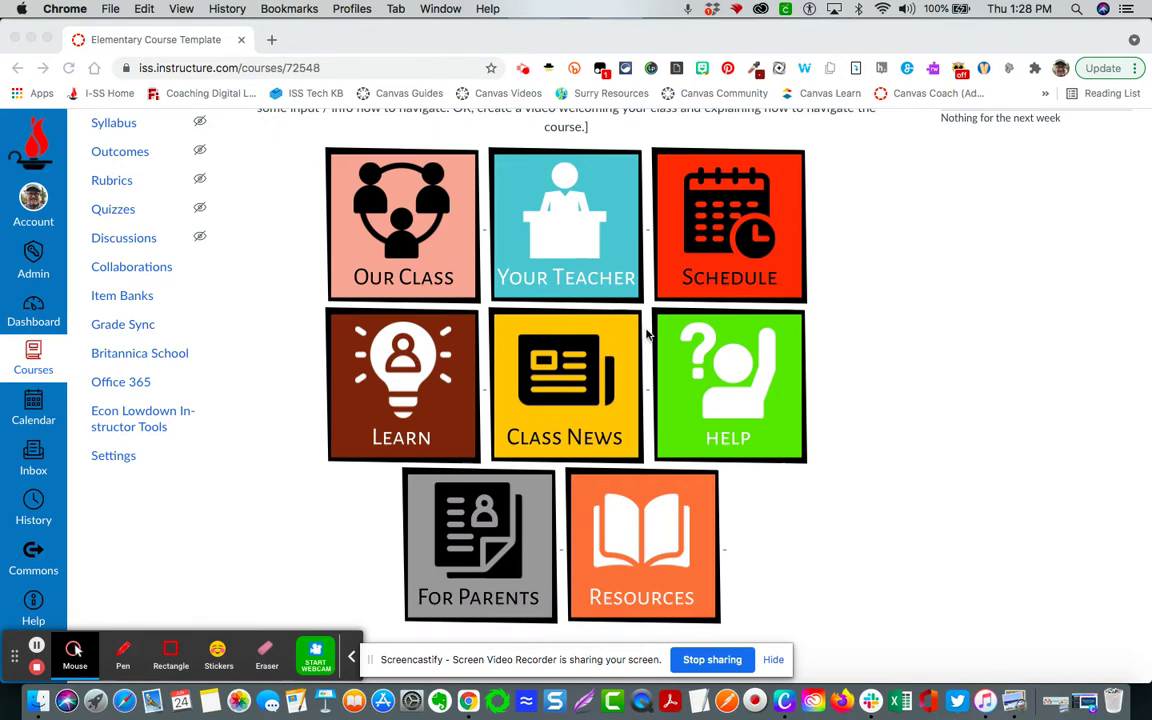
scroll(840, 568, "down", 2)
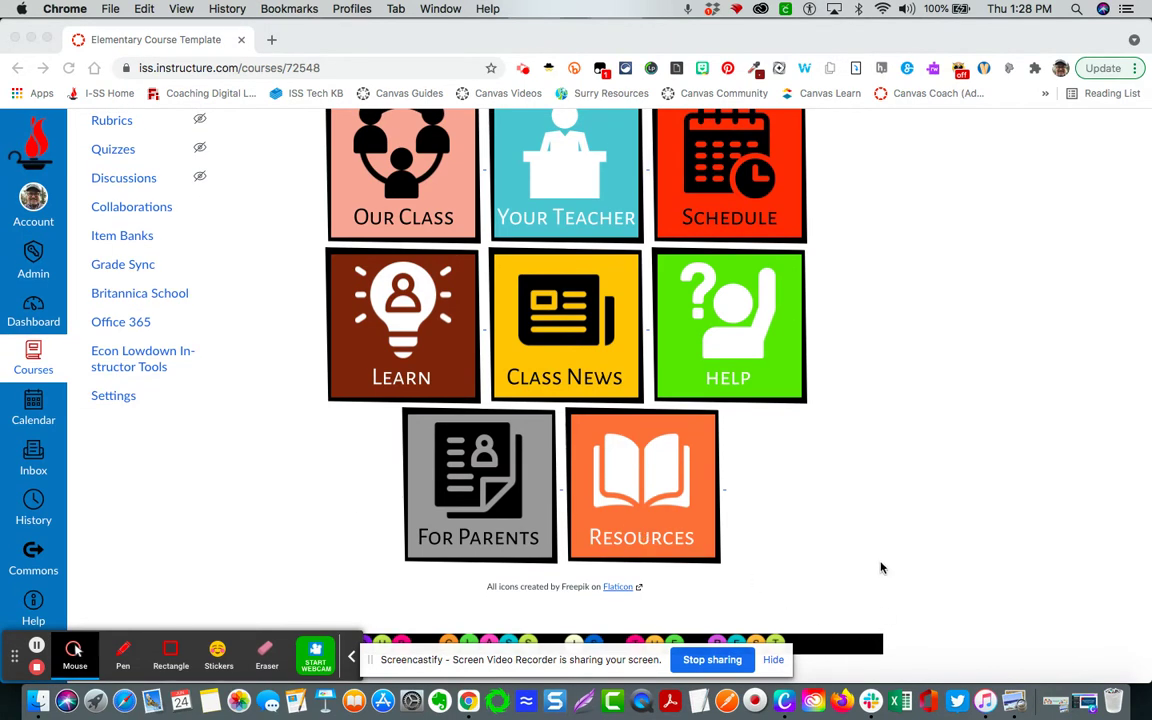
scroll(881, 568, "up", 10)
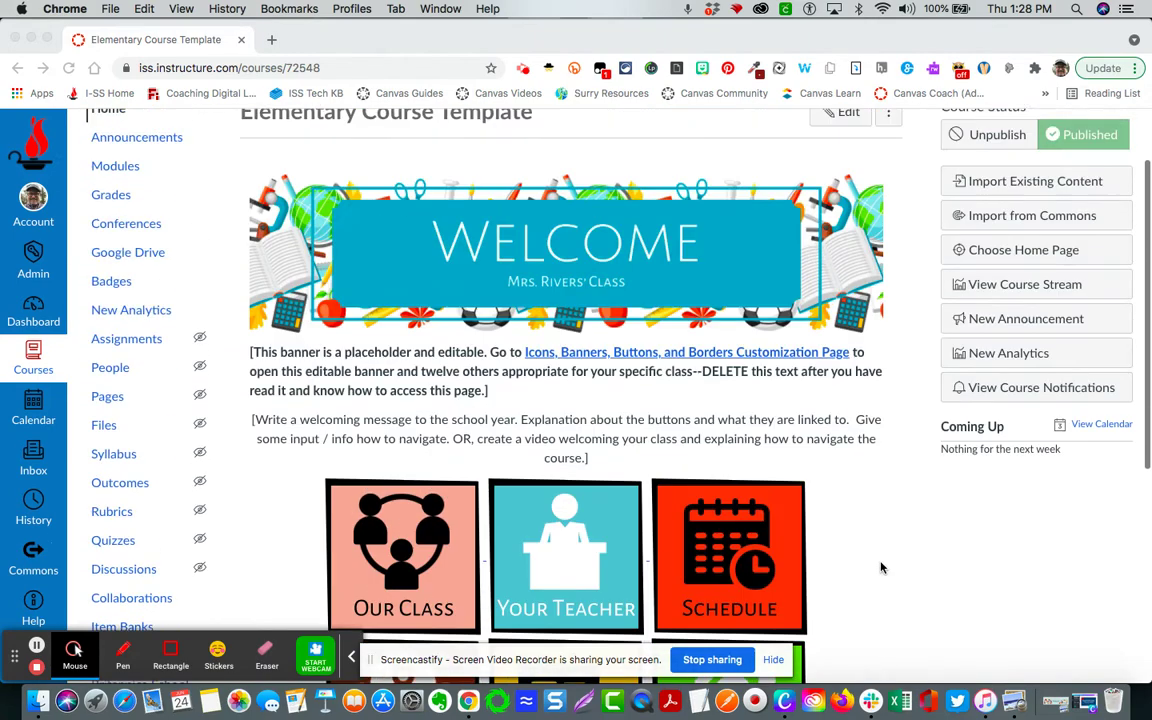
scroll(842, 546, "down", 2)
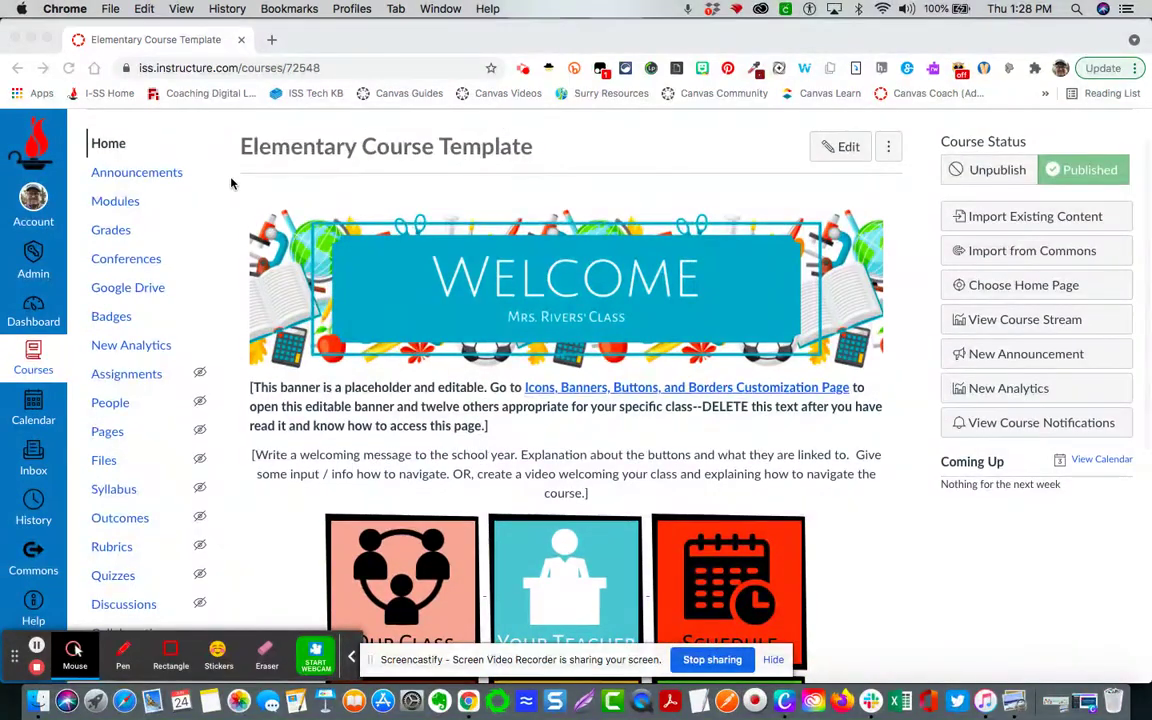
Step: Open the course's Modules page and look over the items in the "Welcome to Our Class: Your Journey Begins Here!" module
left_click(126, 205)
left_click(116, 202)
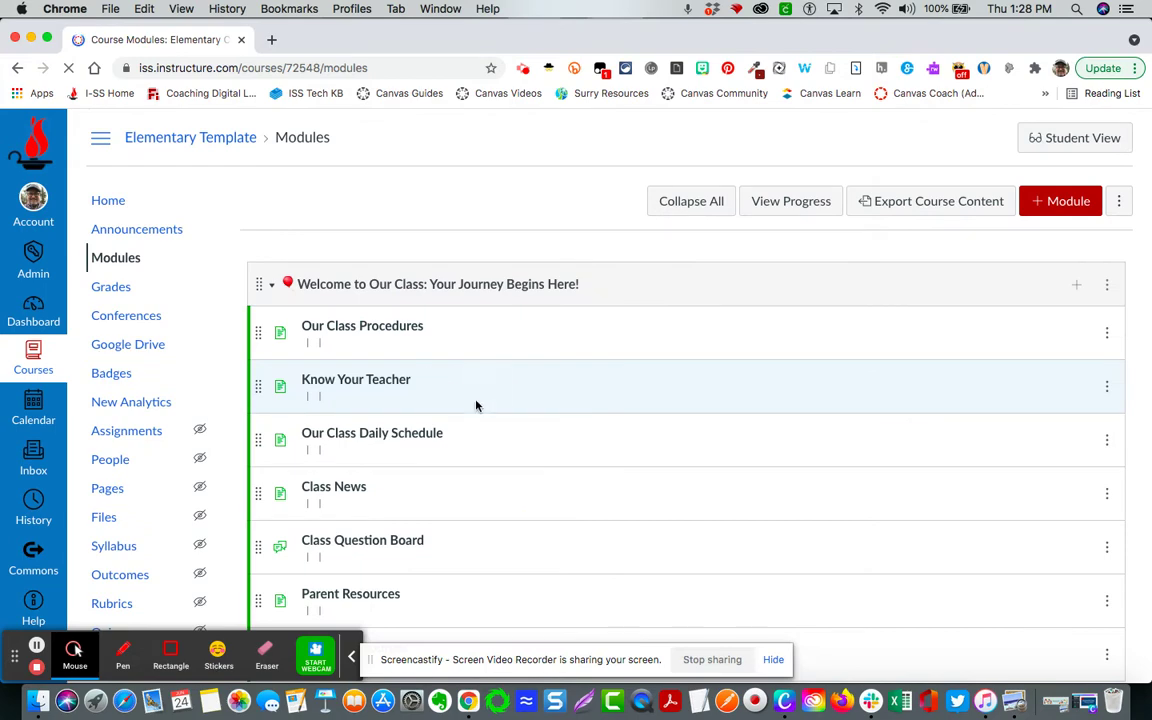
scroll(476, 405, "down", 2)
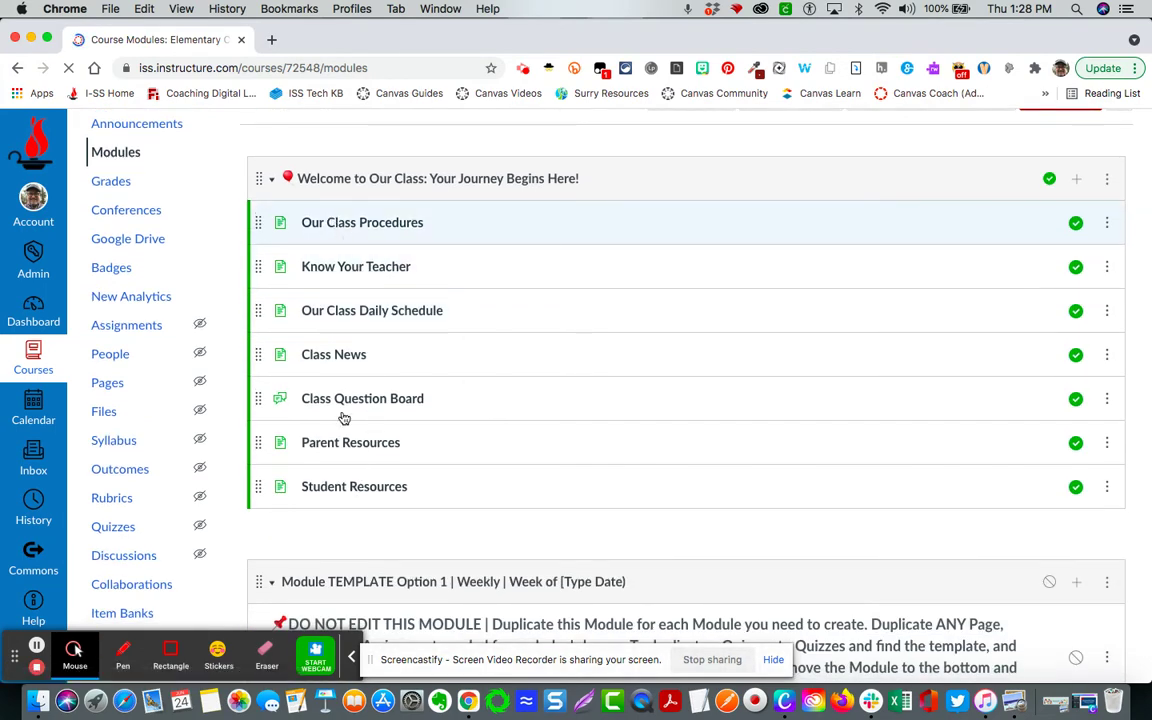
left_click_drag(350, 445, 338, 222)
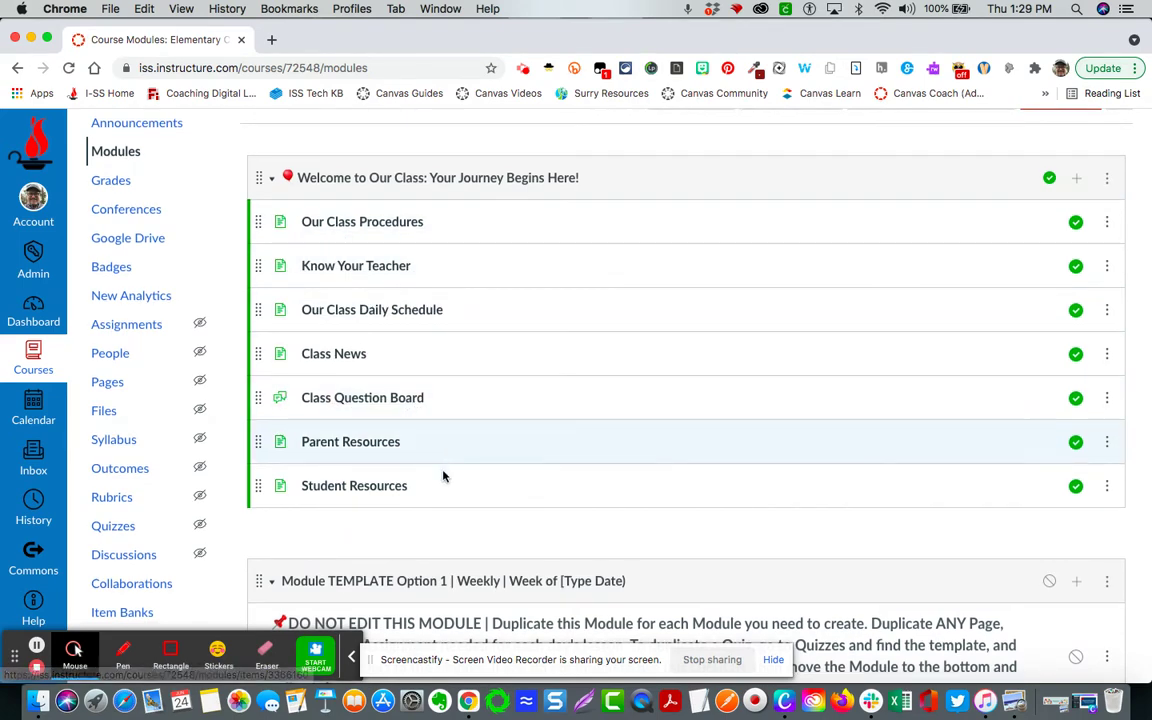
Step: Examine the weekly module template, Option 1, including its instructions and the Monday lesson, discussion and assignment items
scroll(483, 500, "down", 5)
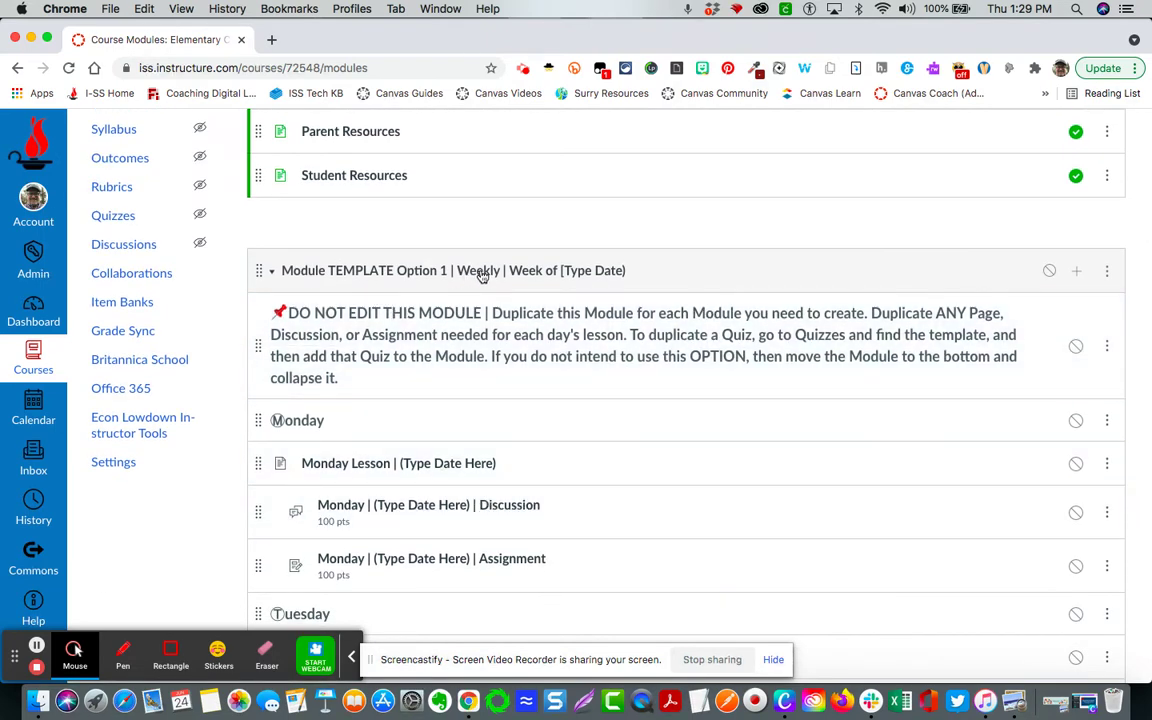
scroll(676, 519, "down", 4)
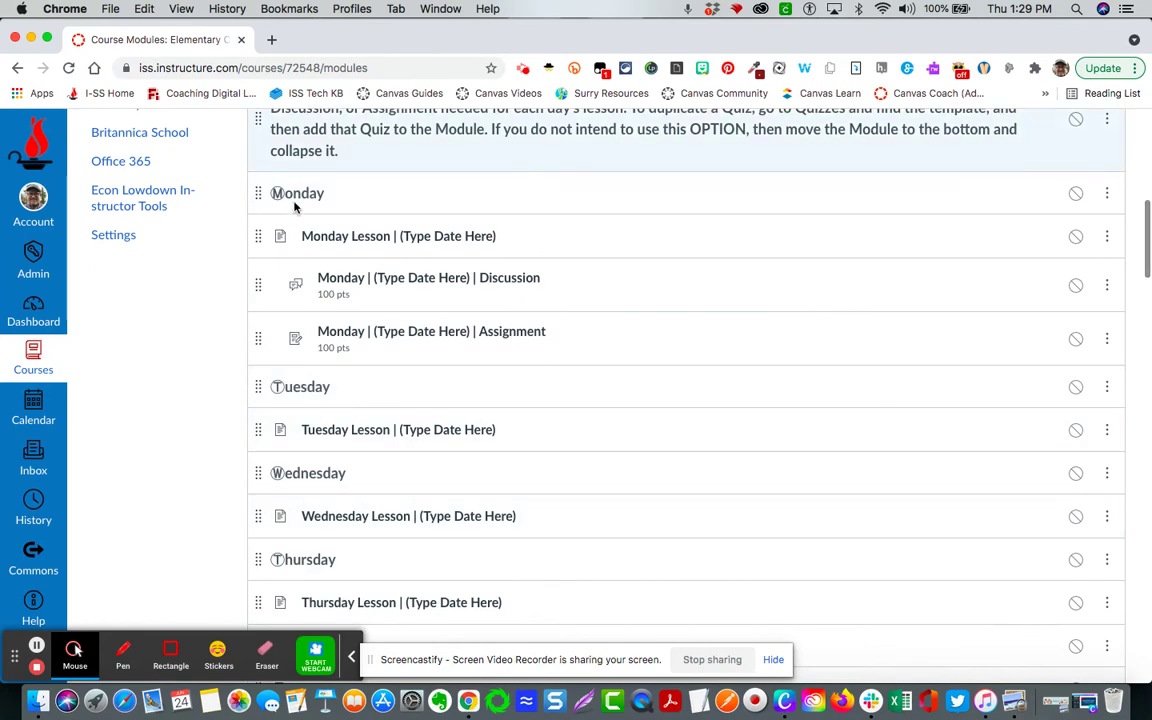
scroll(355, 522, "down", 1)
scroll(340, 400, "up", 1)
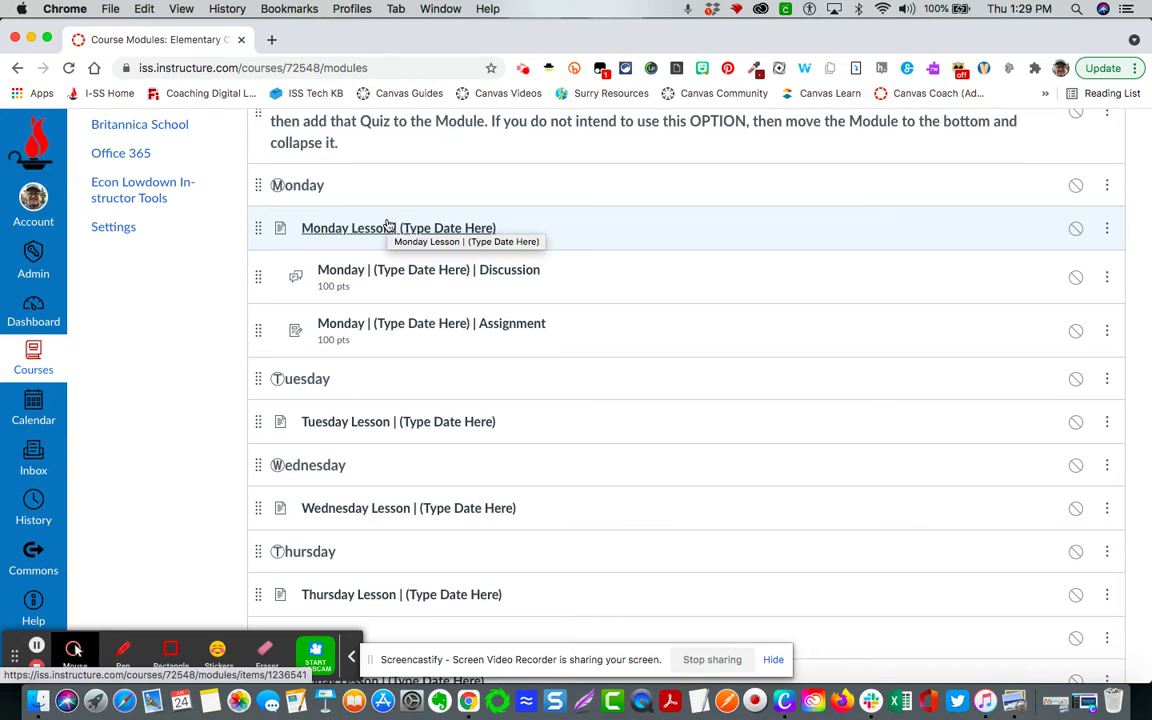
scroll(673, 479, "down", 1)
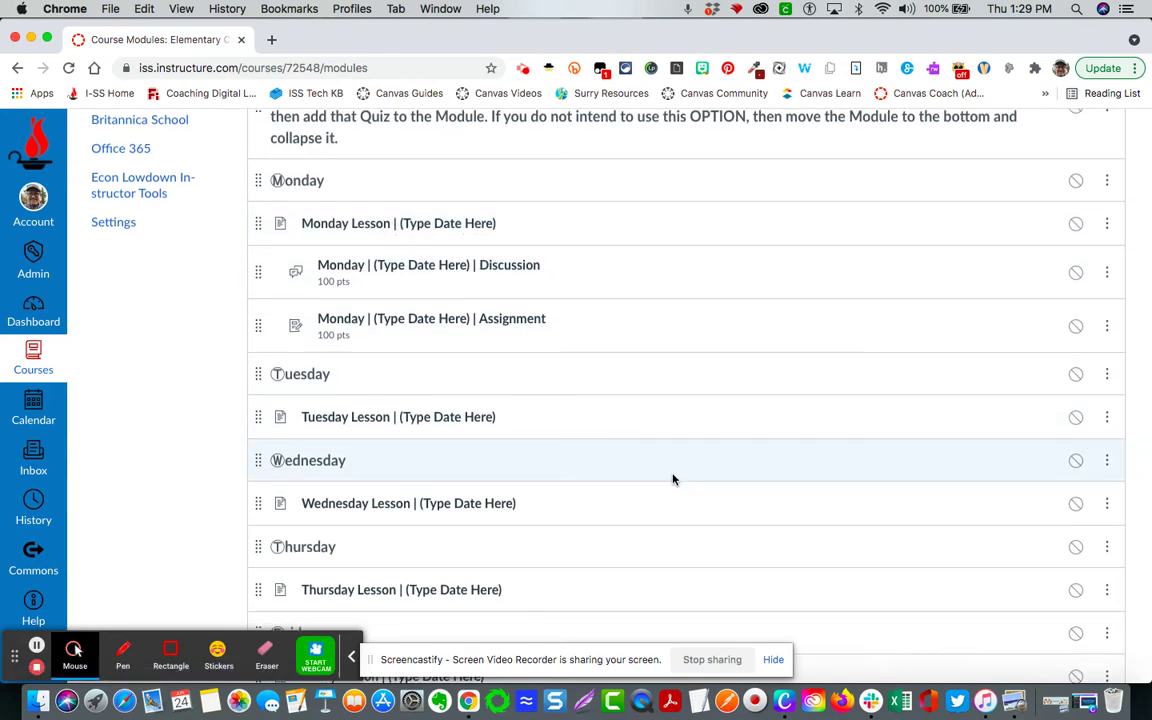
Step: Examine the by-subject module template, Option 2, from Math to Social Studies, and locate Quizzes in the course navigation
scroll(673, 479, "down", 10)
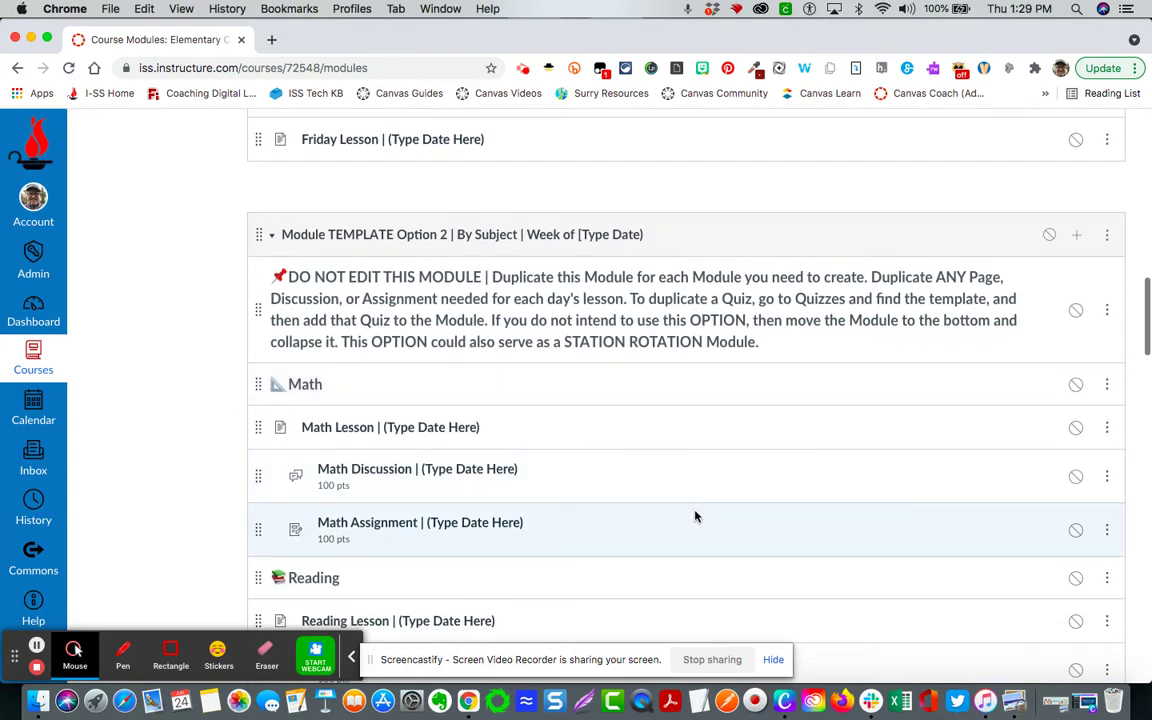
scroll(697, 520, "down", 5)
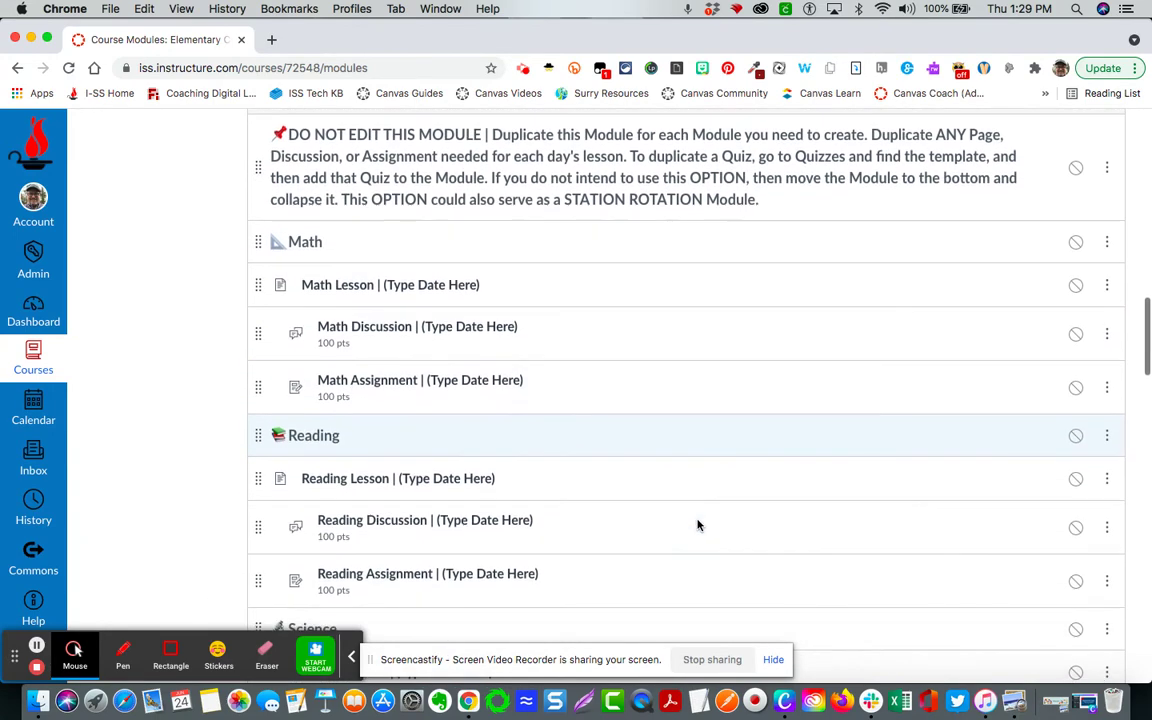
scroll(697, 525, "down", 12)
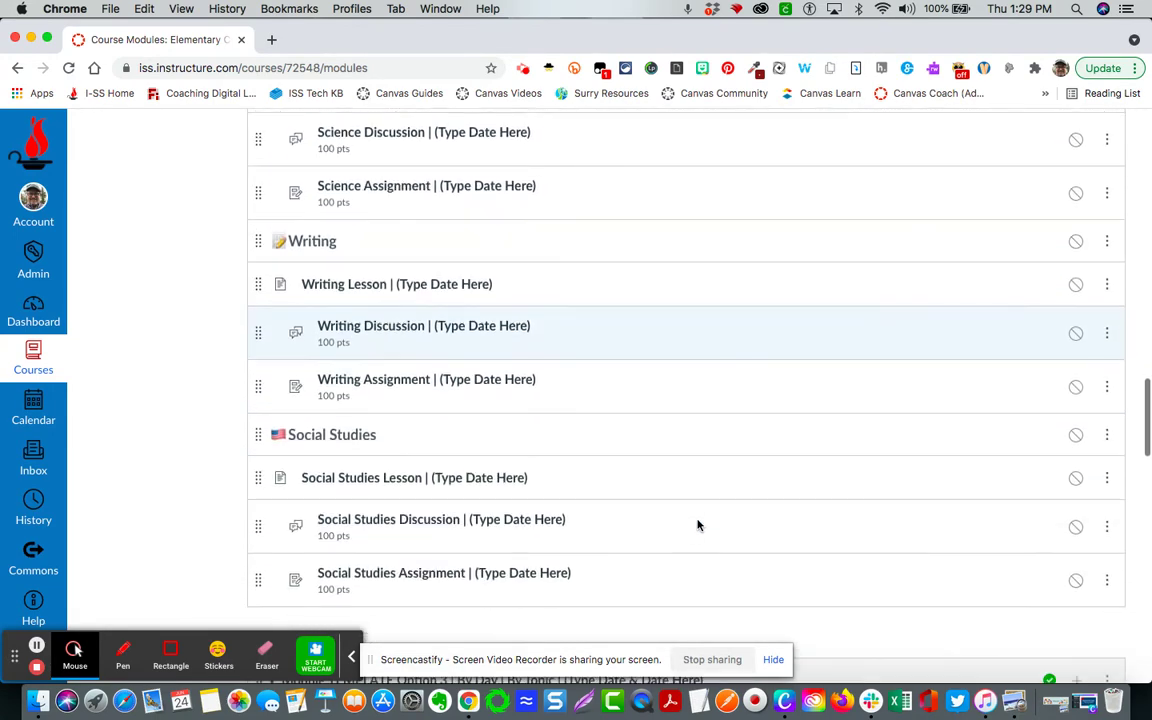
scroll(697, 525, "down", 3)
scroll(697, 525, "up", 8)
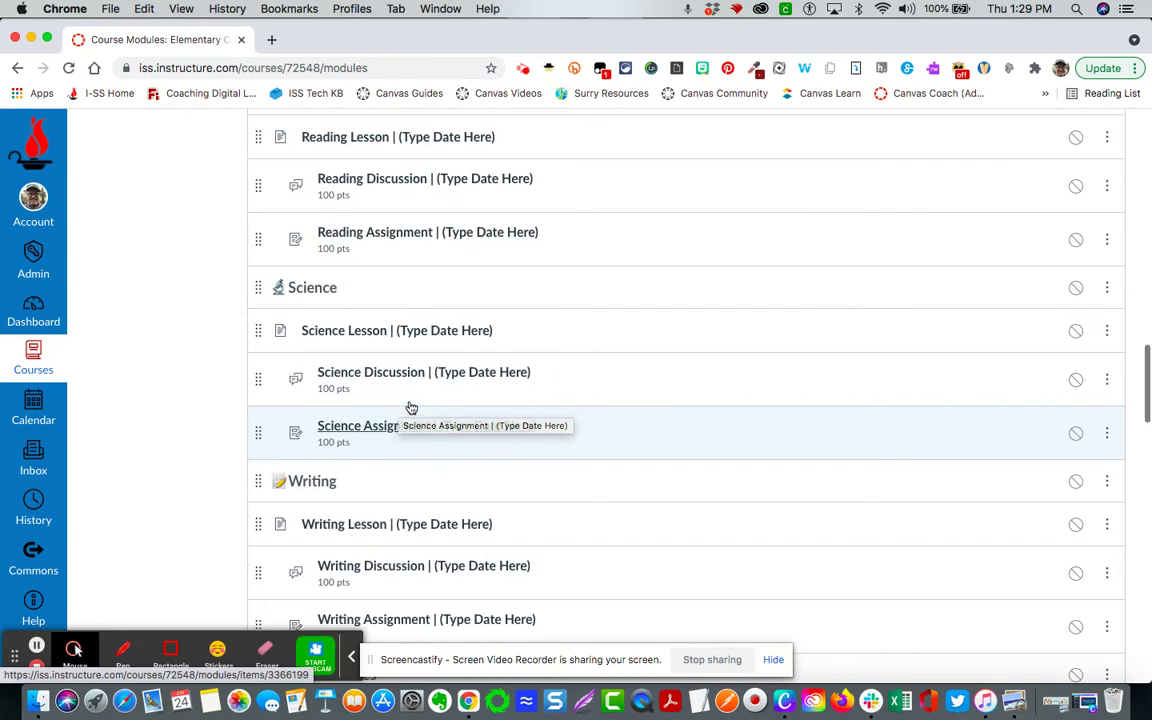
scroll(410, 408, "up", 10)
scroll(410, 408, "up", 10)
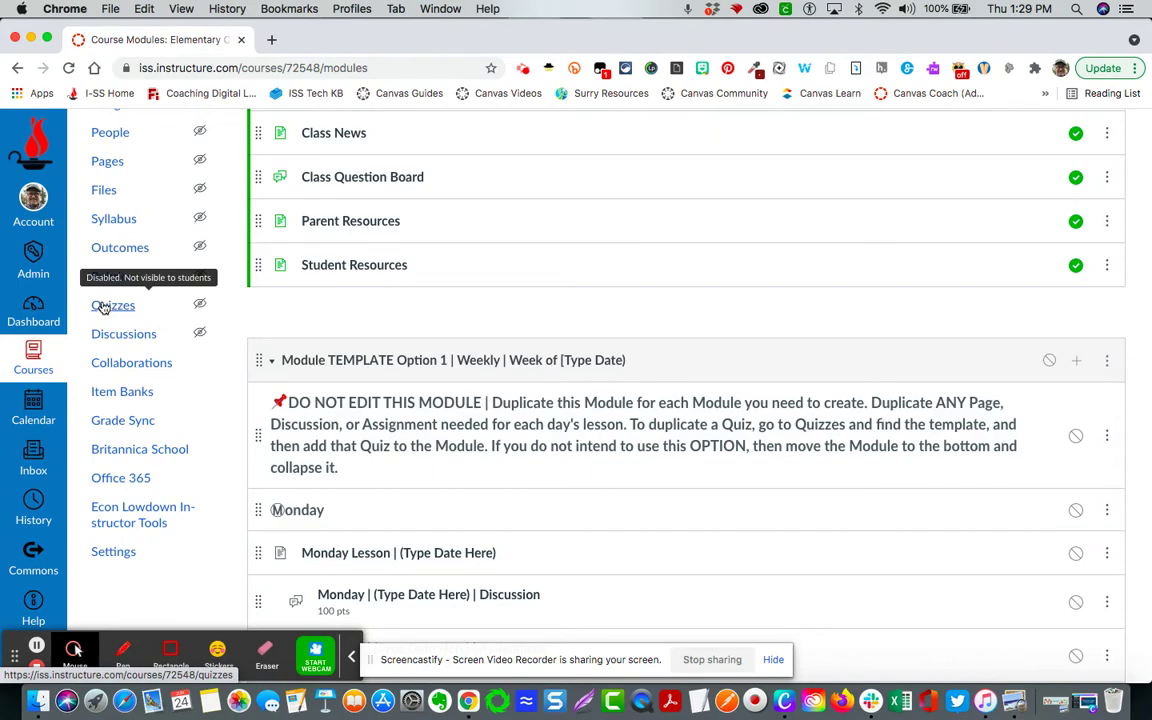
Step: Examine the by-day, by-topic module template, Option 3, from its instructions through Get Started, Consider This!, Respond & Reflect and Wrapping Up
scroll(578, 500, "down", 5)
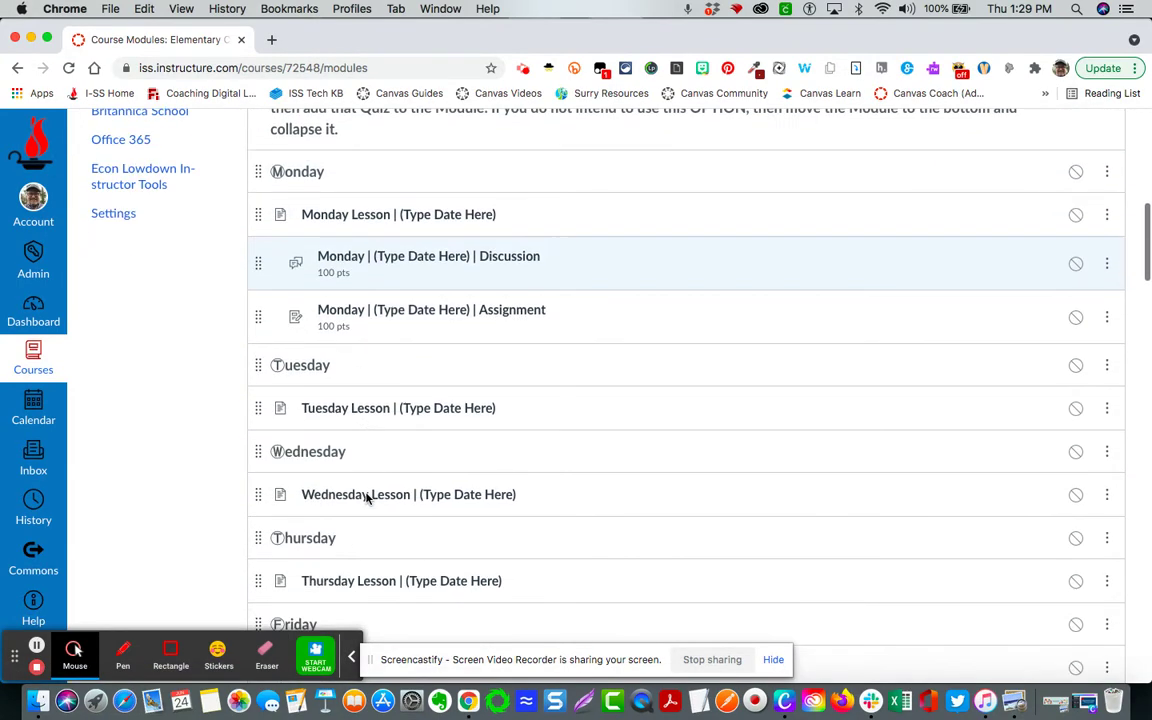
scroll(366, 498, "down", 15)
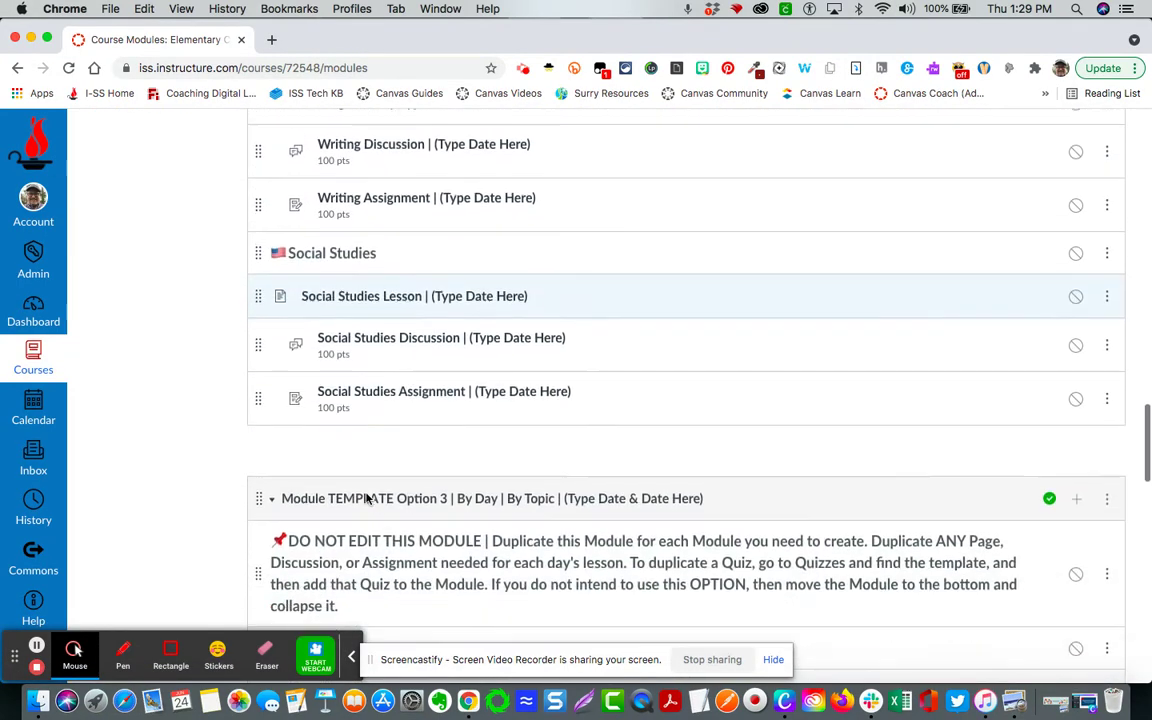
scroll(366, 498, "down", 5)
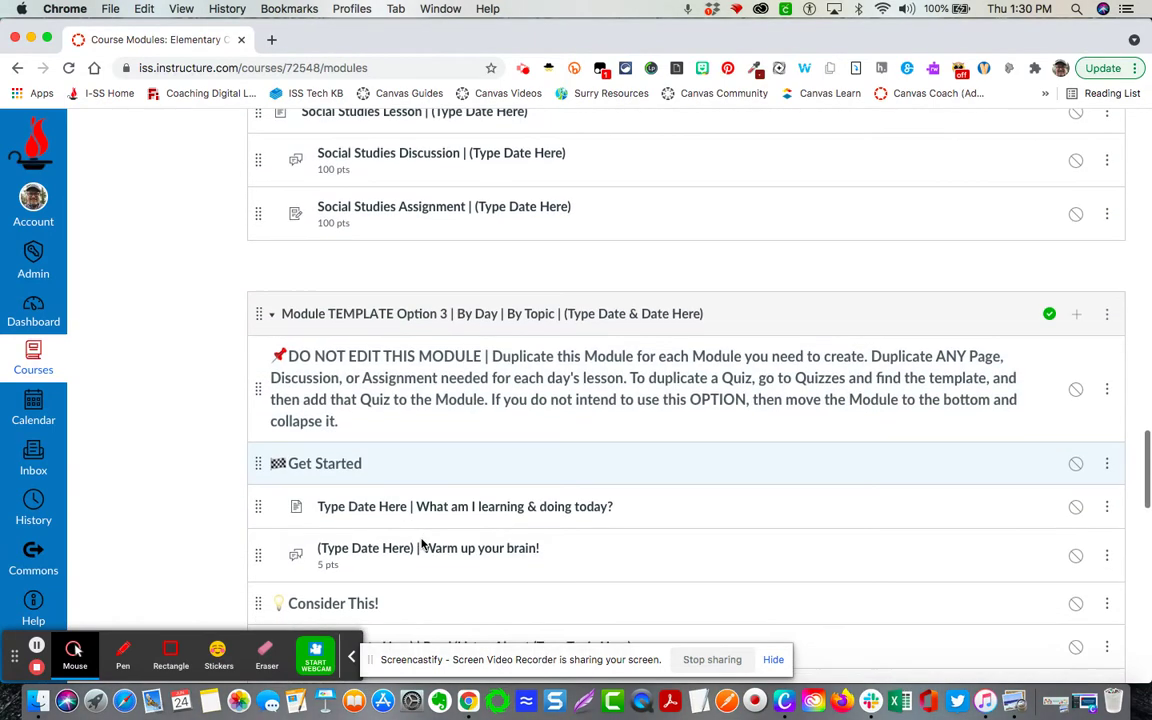
scroll(421, 543, "down", 3)
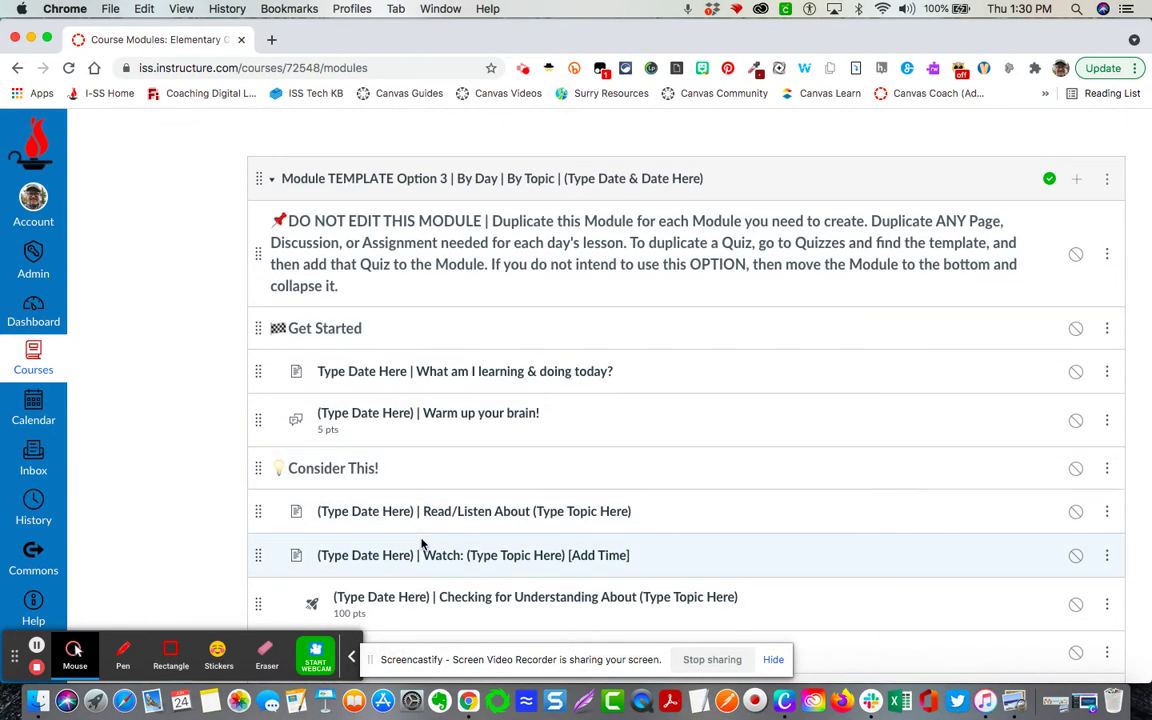
scroll(421, 543, "down", 3)
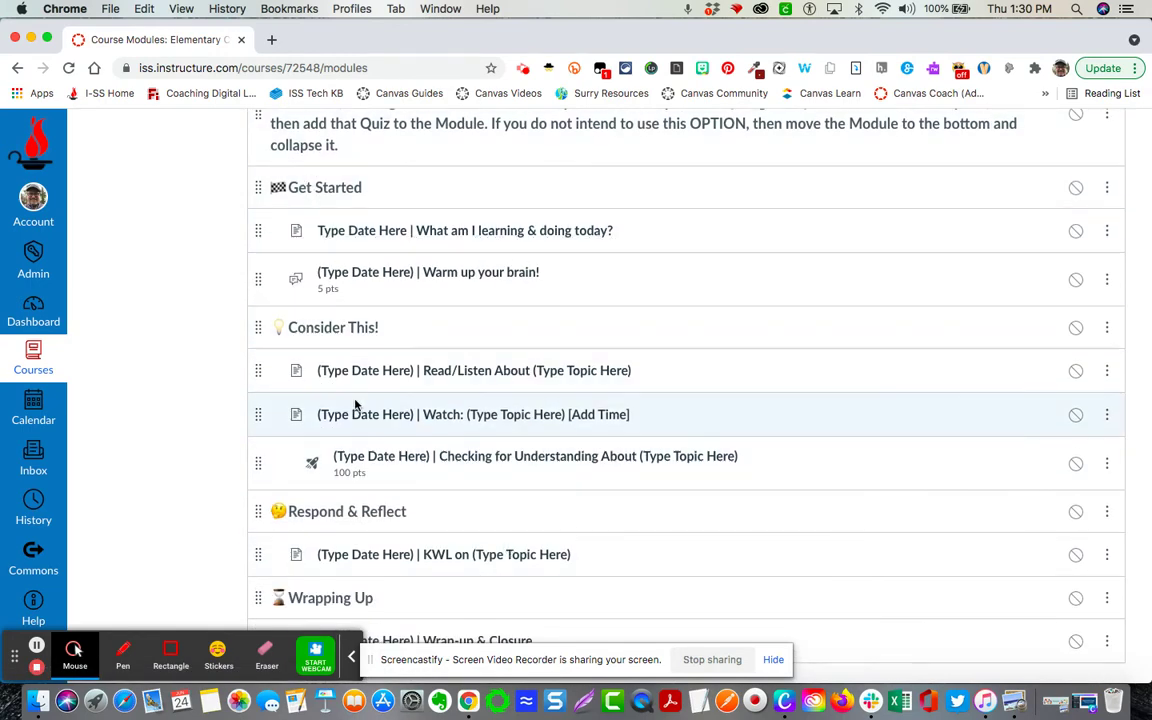
scroll(418, 366, "down", 2)
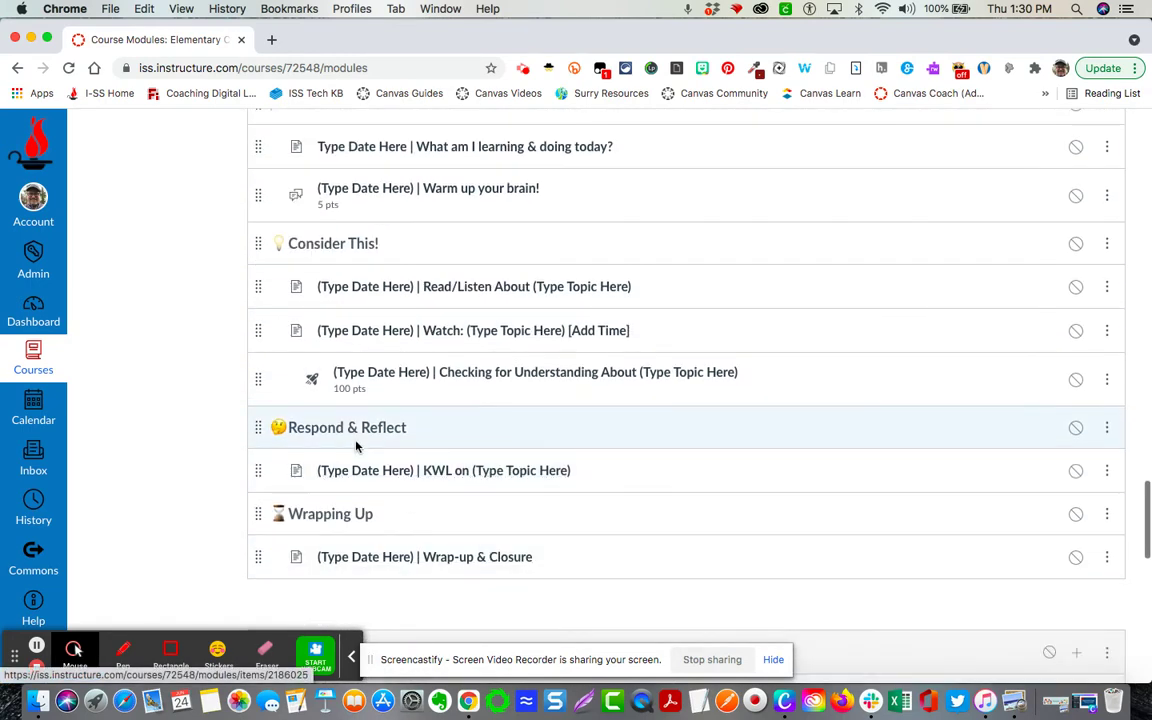
scroll(474, 508, "up", 3)
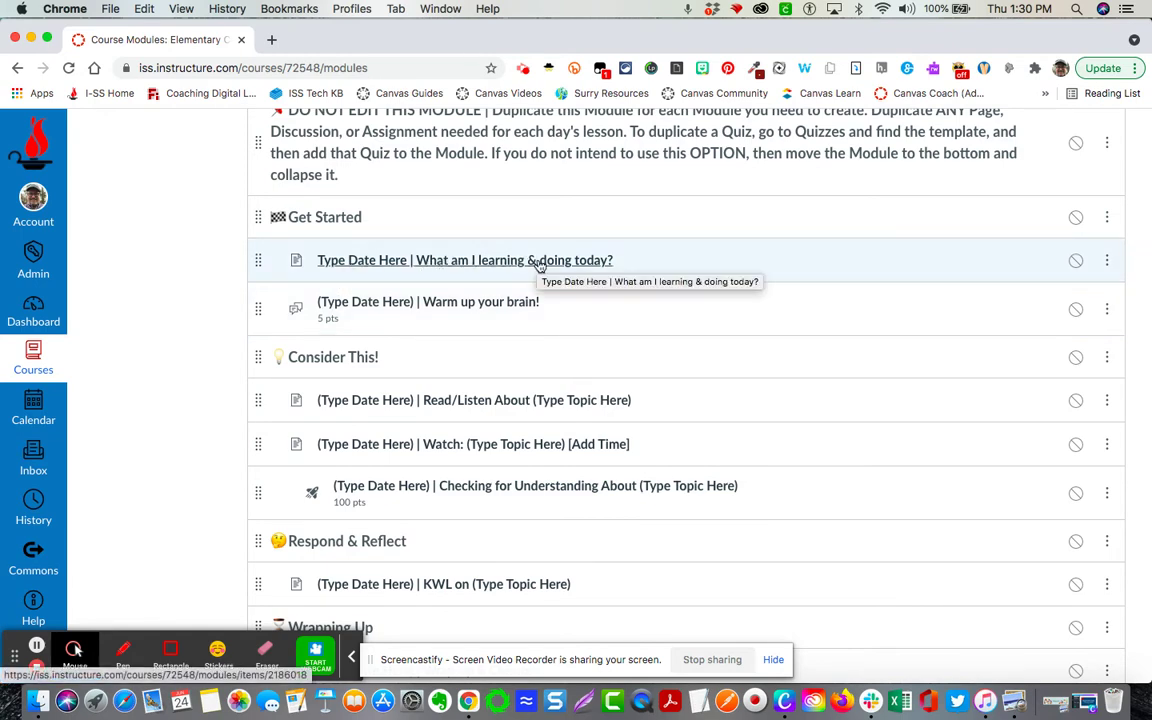
scroll(613, 430, "up", 2)
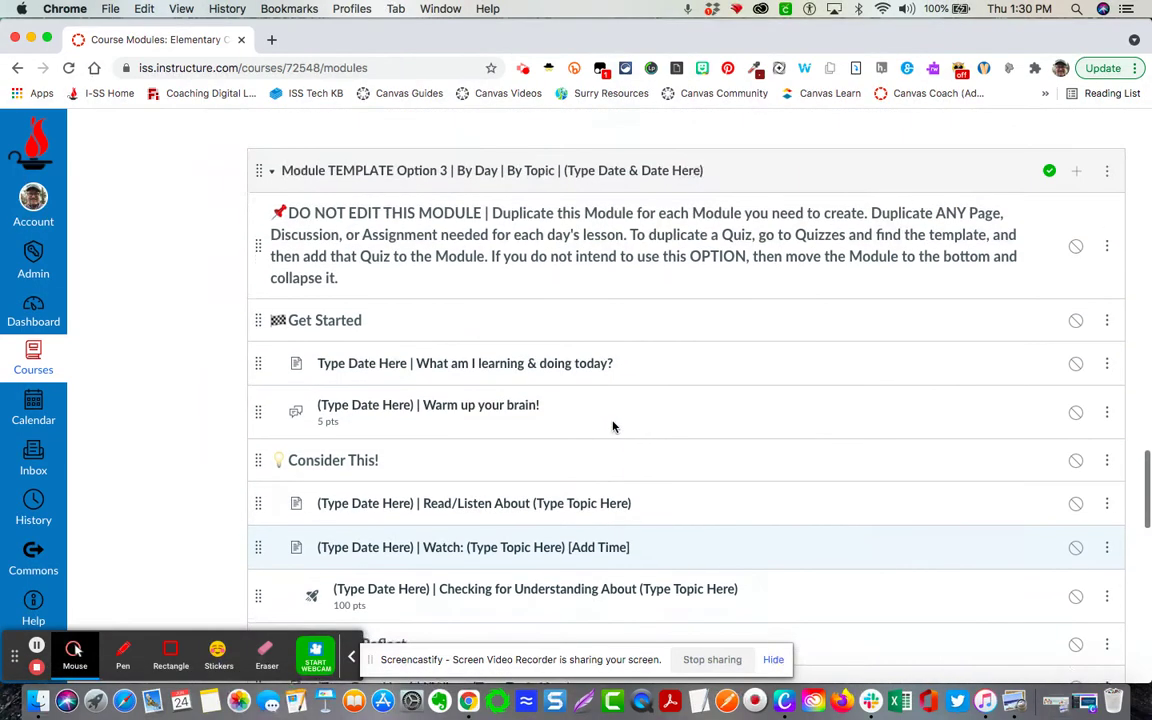
scroll(613, 427, "up", 1)
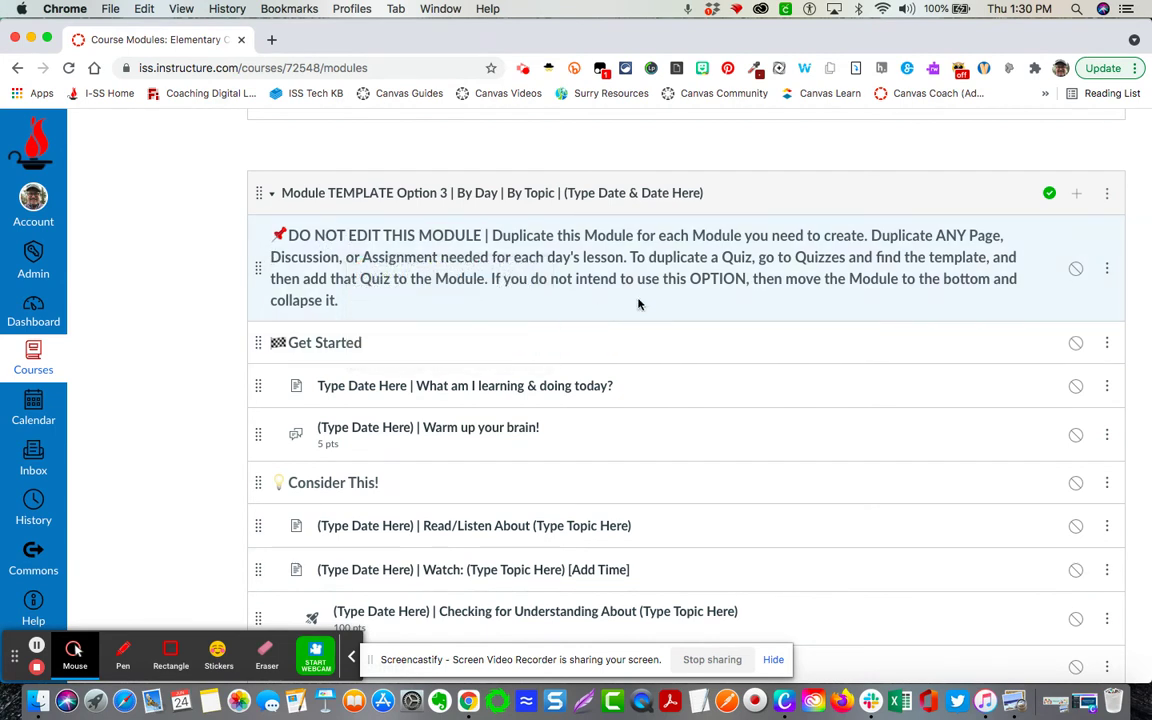
Step: Look at the management actions available for the Option 3 template module, including Duplicate, without applying any
scroll(690, 308, "up", 1)
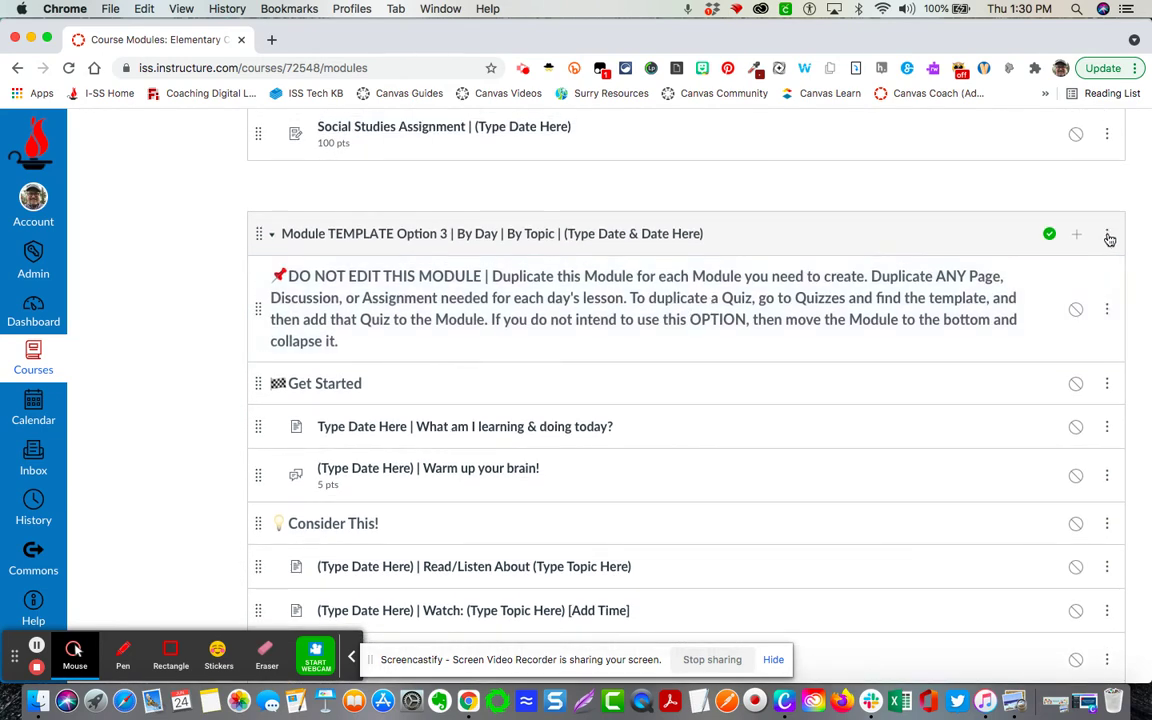
left_click(1108, 236)
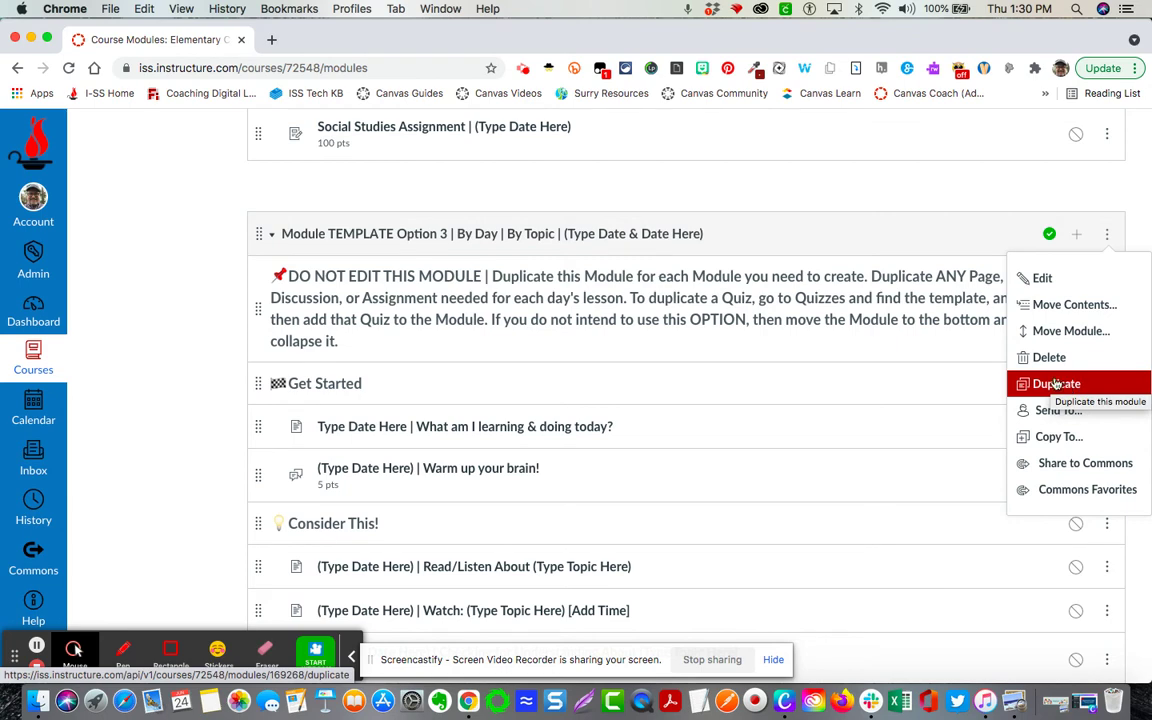
left_click(961, 203)
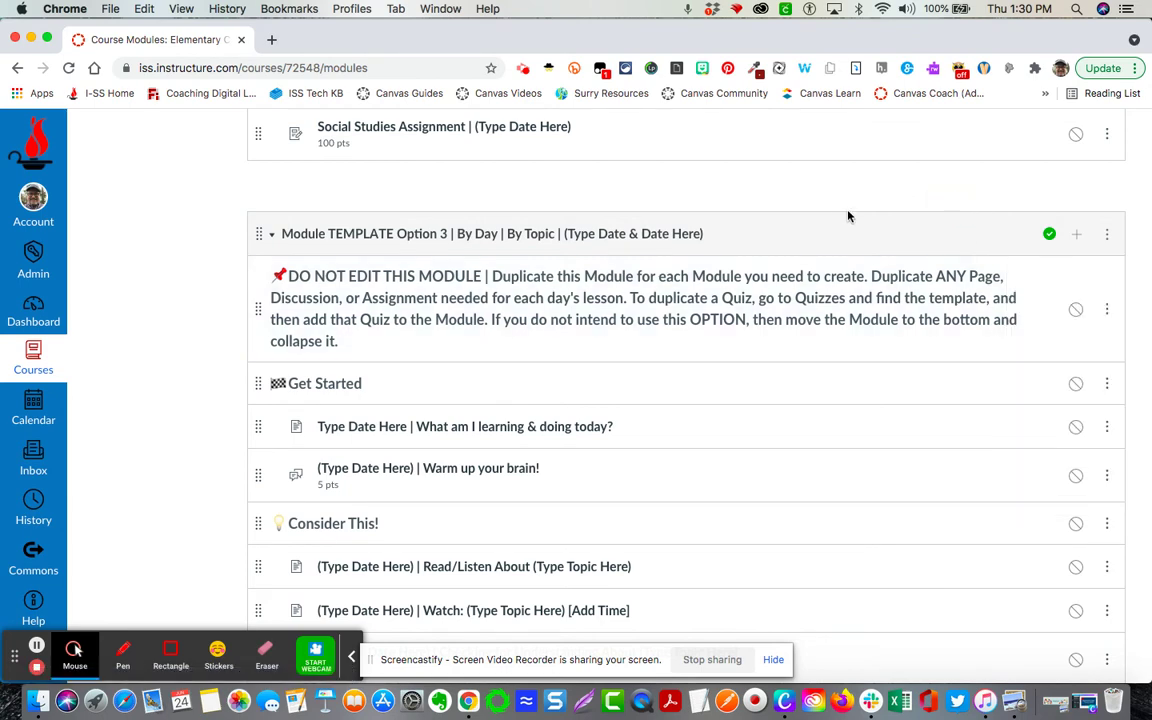
Step: Examine the Teacher Resources module, from the template how-to video and checklists through Canvas Guides for teachers to Support Students with Canvas
scroll(836, 319, "up", 4)
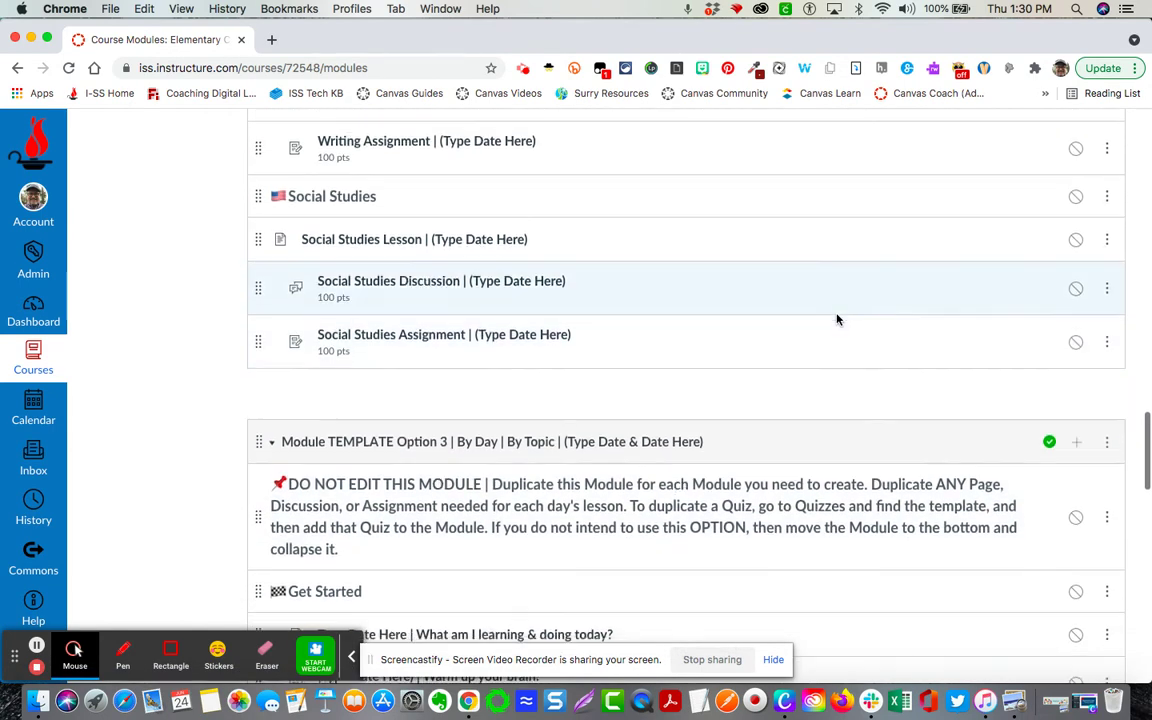
scroll(838, 319, "down", 10)
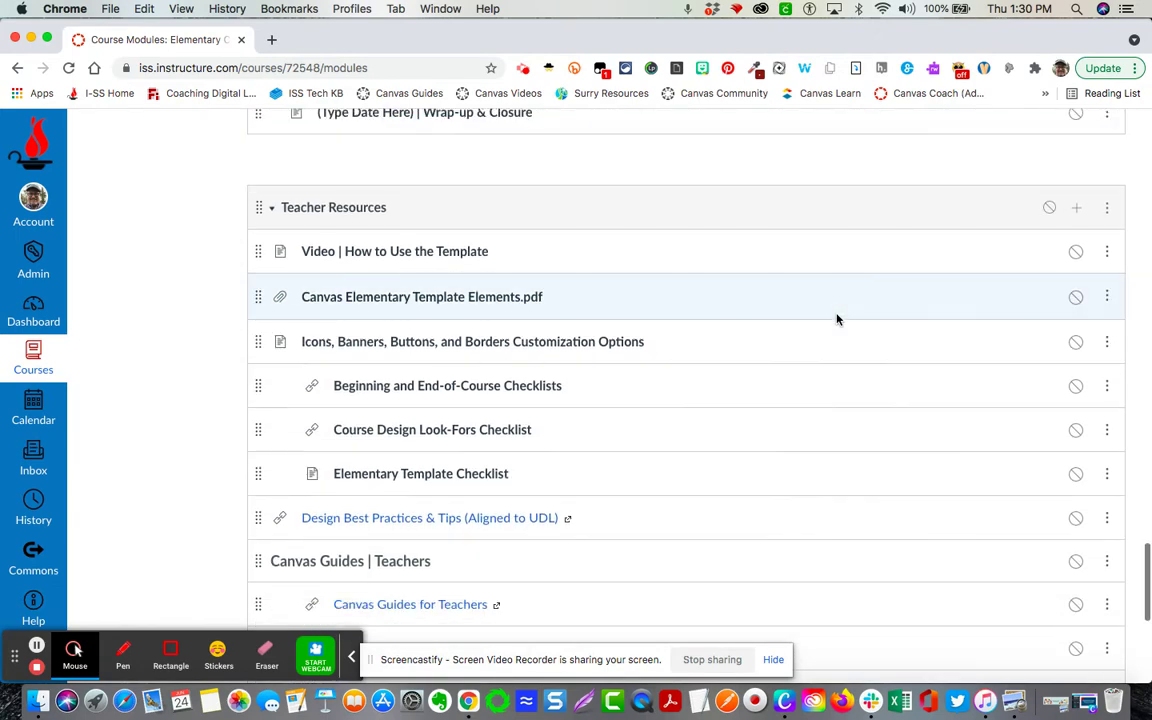
scroll(837, 319, "up", 1)
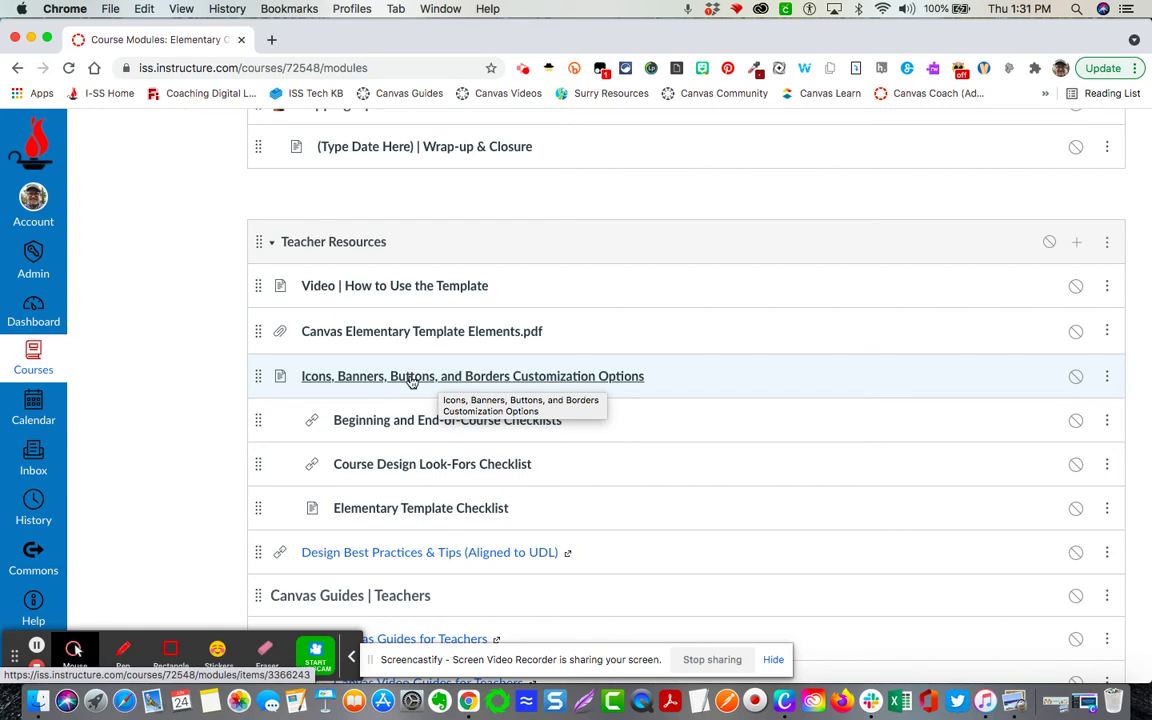
scroll(415, 380, "down", 3)
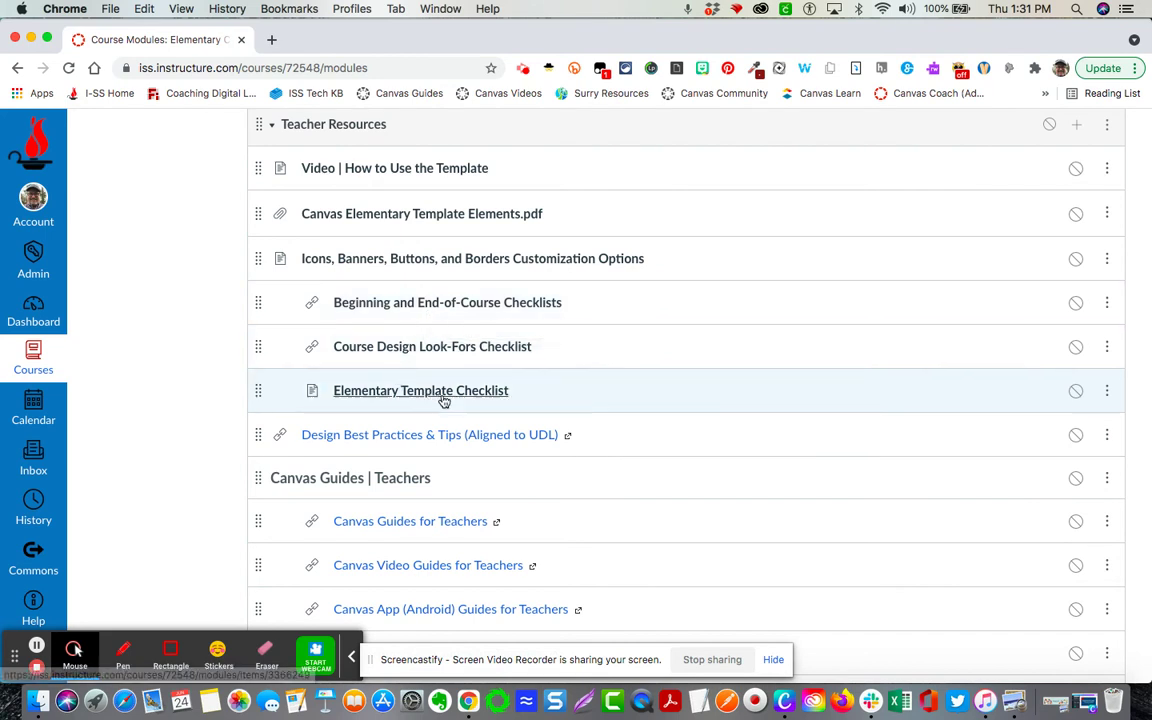
scroll(534, 488, "down", 1)
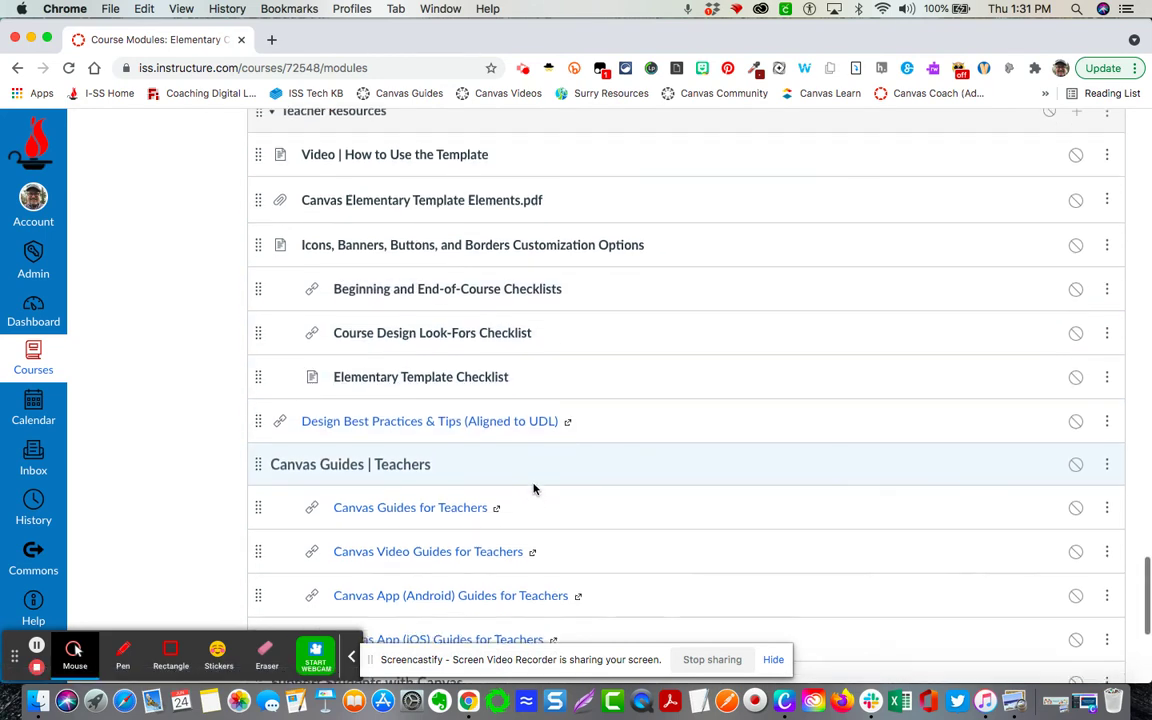
scroll(534, 488, "down", 1)
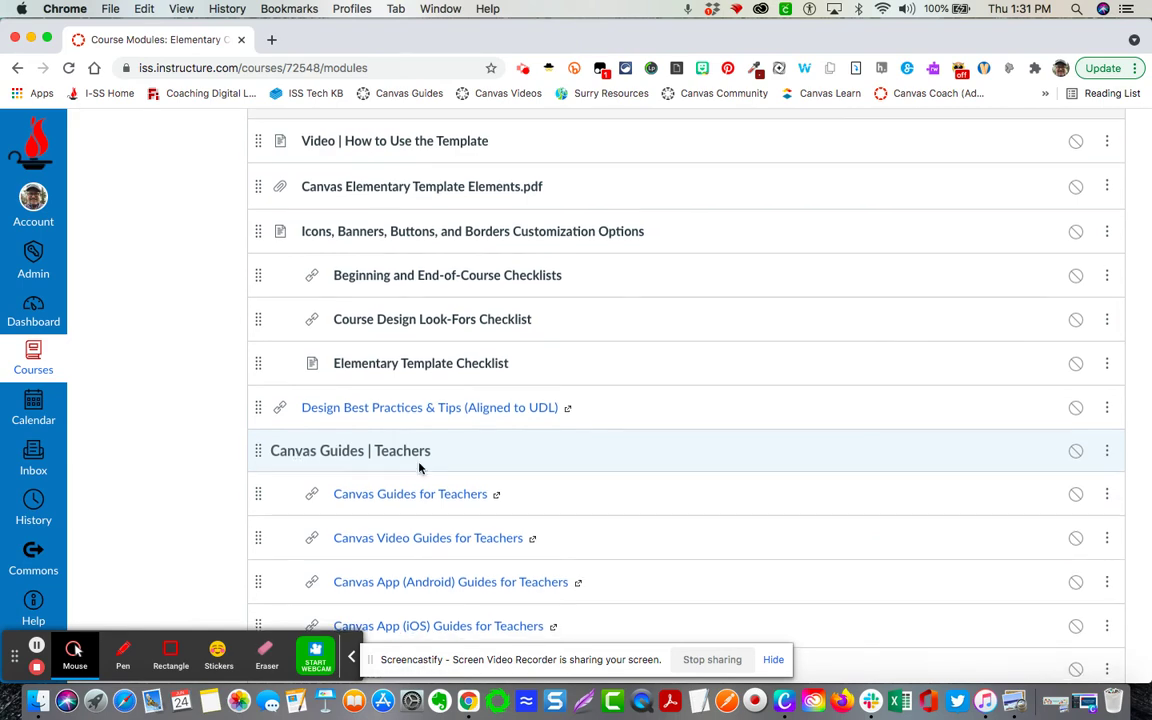
scroll(410, 465, "down", 8)
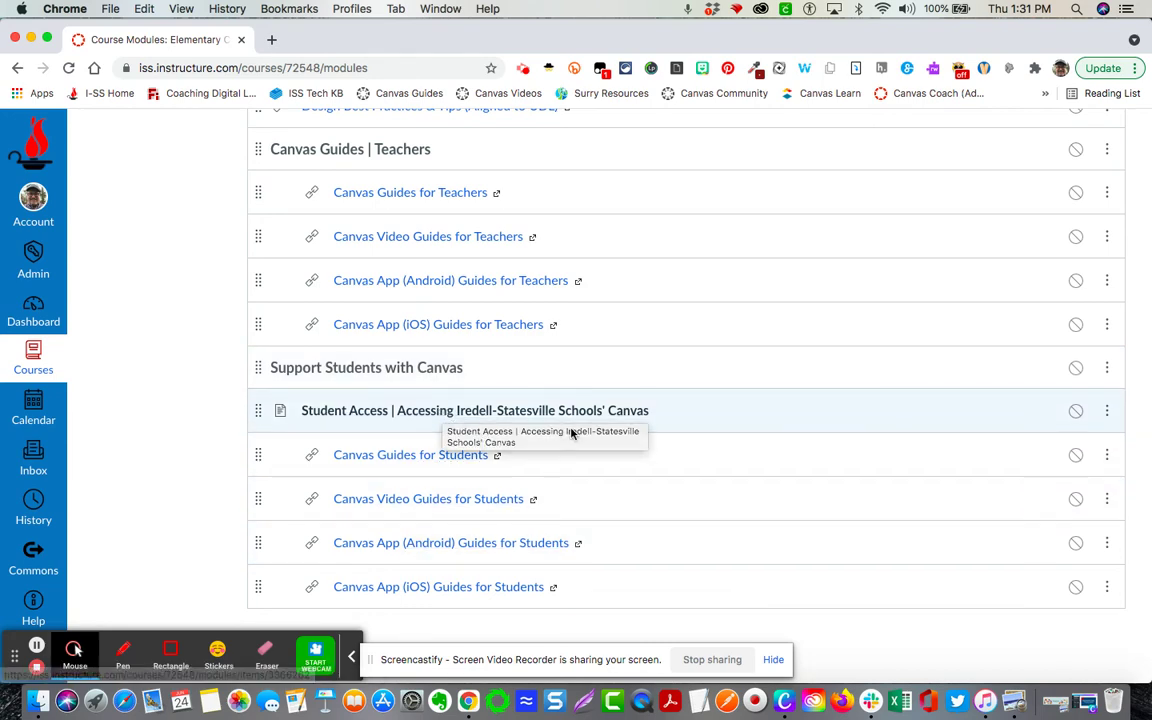
Step: Open the Monday Lesson page from the weekly Option 1 module template
scroll(571, 433, "up", 1)
scroll(571, 433, "up", 10)
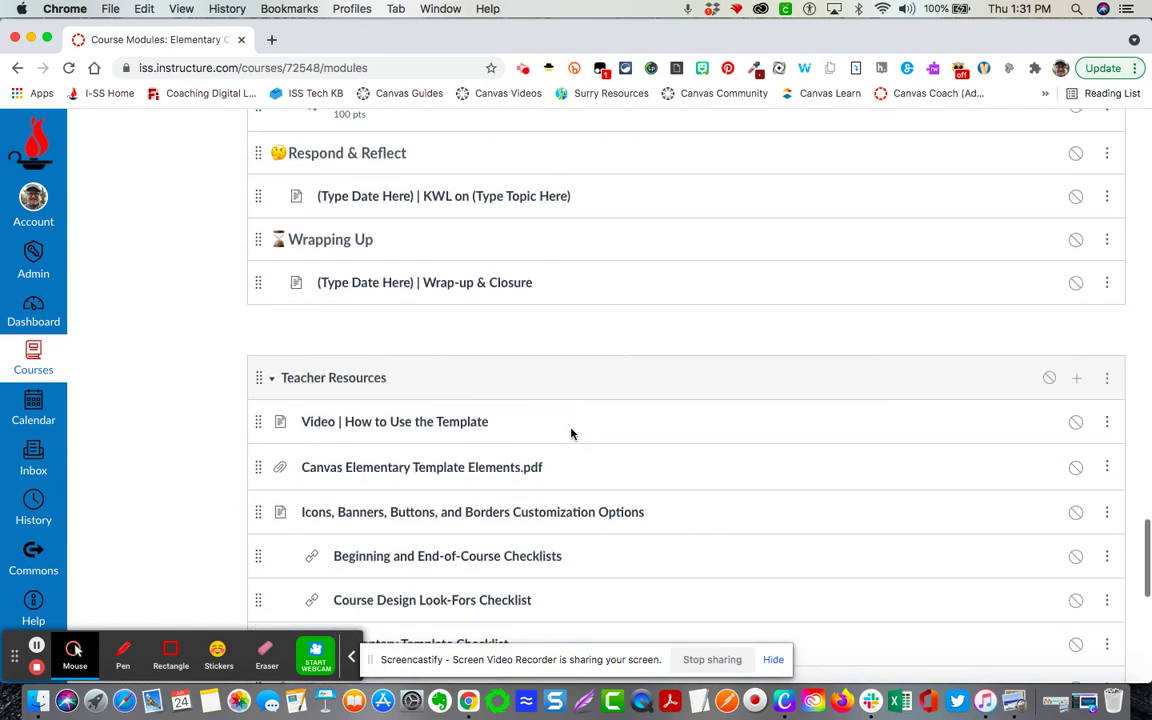
scroll(571, 433, "up", 15)
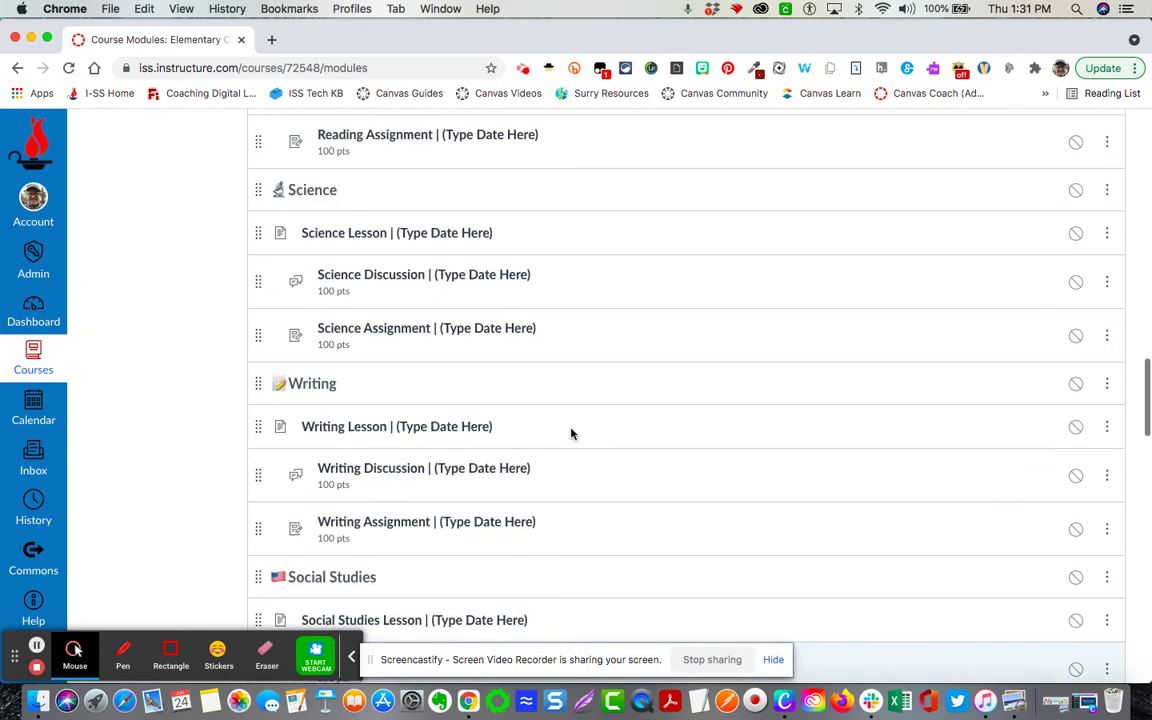
scroll(571, 433, "up", 6)
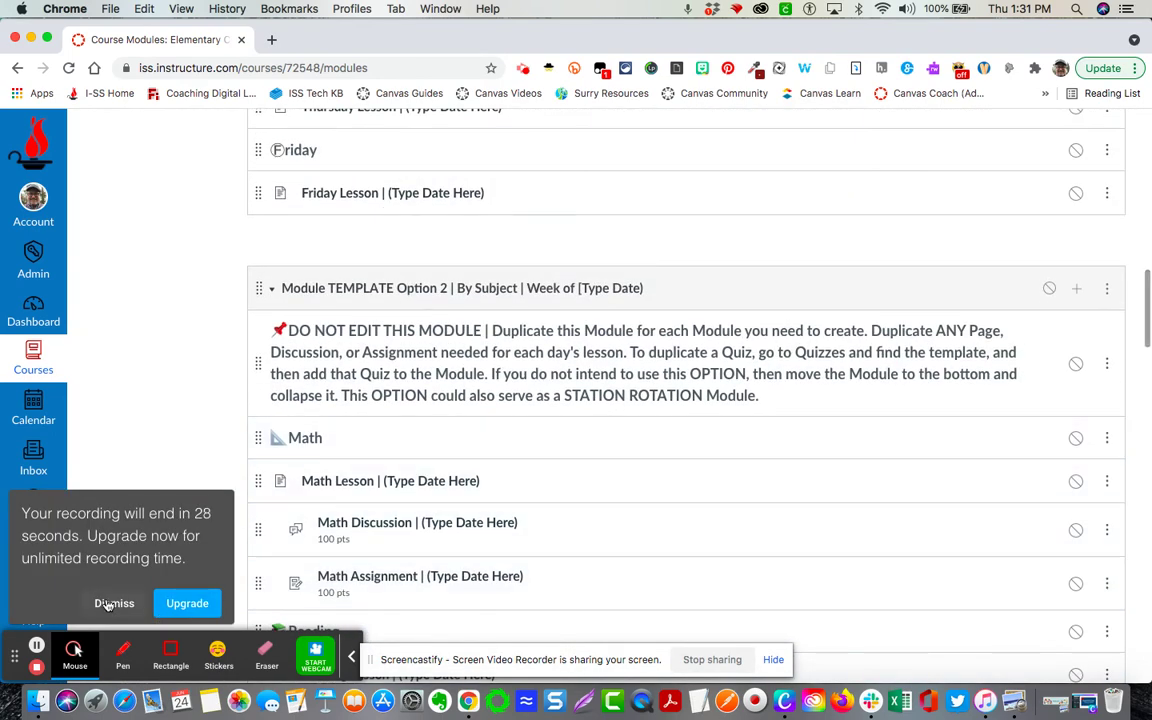
left_click(105, 604)
scroll(309, 478, "up", 7)
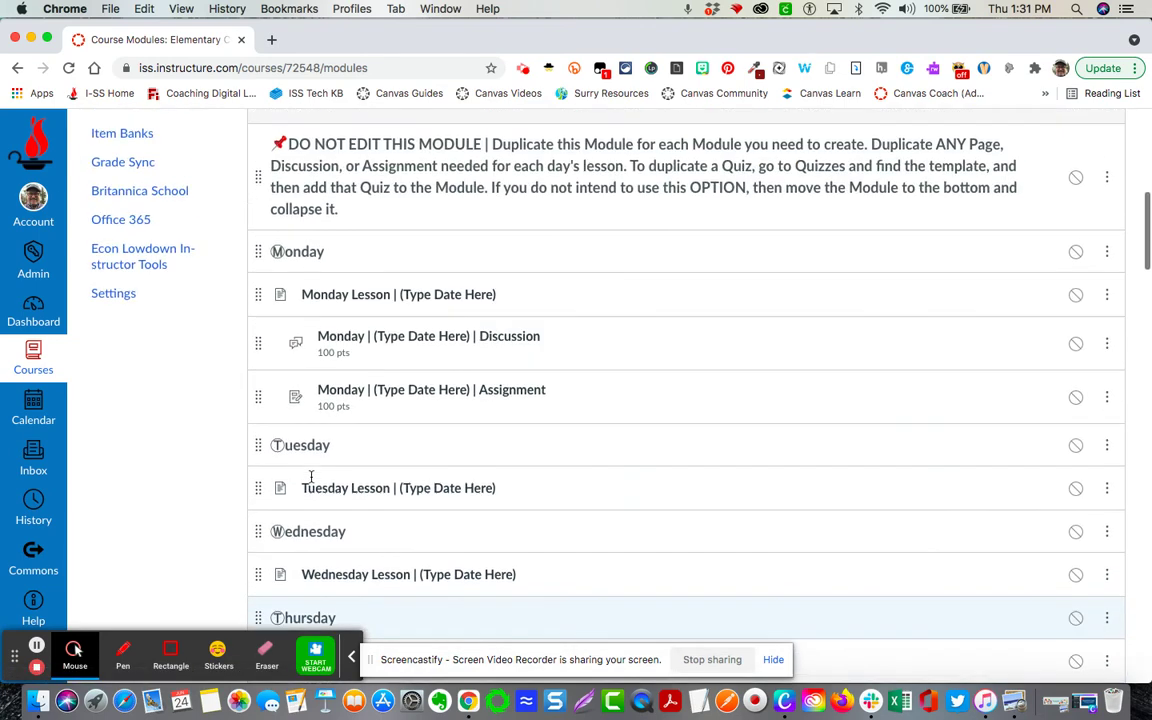
left_click(384, 351)
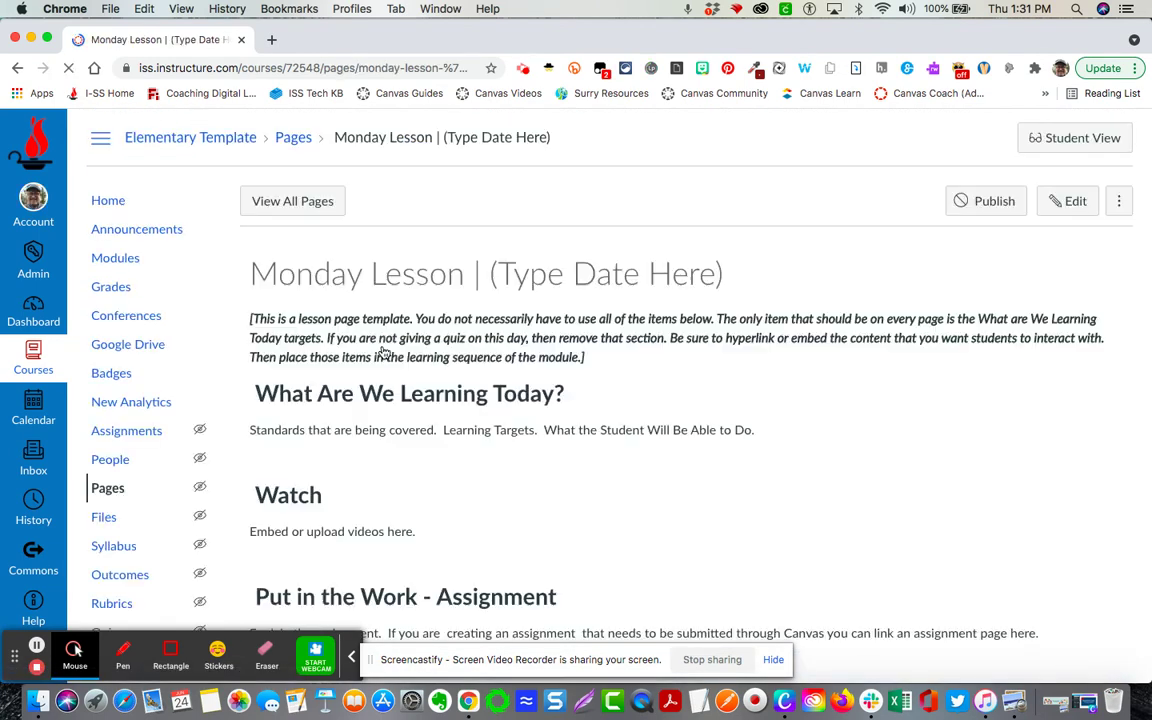
Step: Examine the Monday Lesson page template, from What Are We Learning Today? through Watch, Assignment, Let's Discuss and Take a Quiz to Explore These Resources
scroll(754, 474, "down", 3)
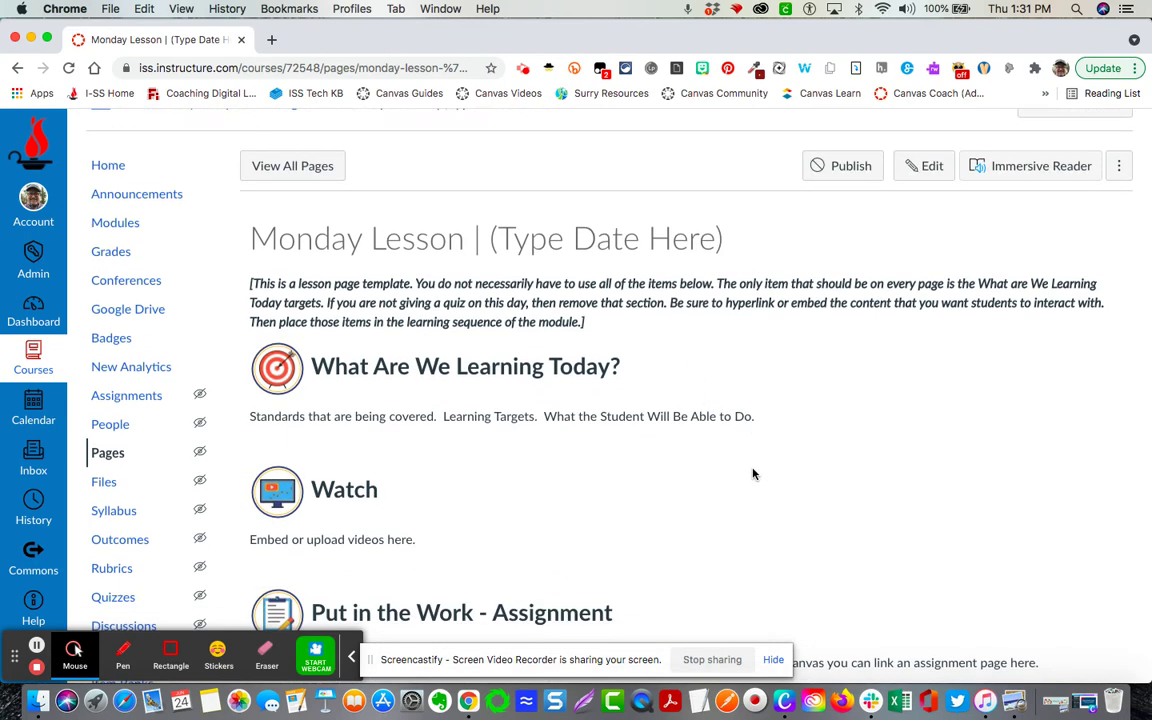
scroll(753, 469, "down", 1)
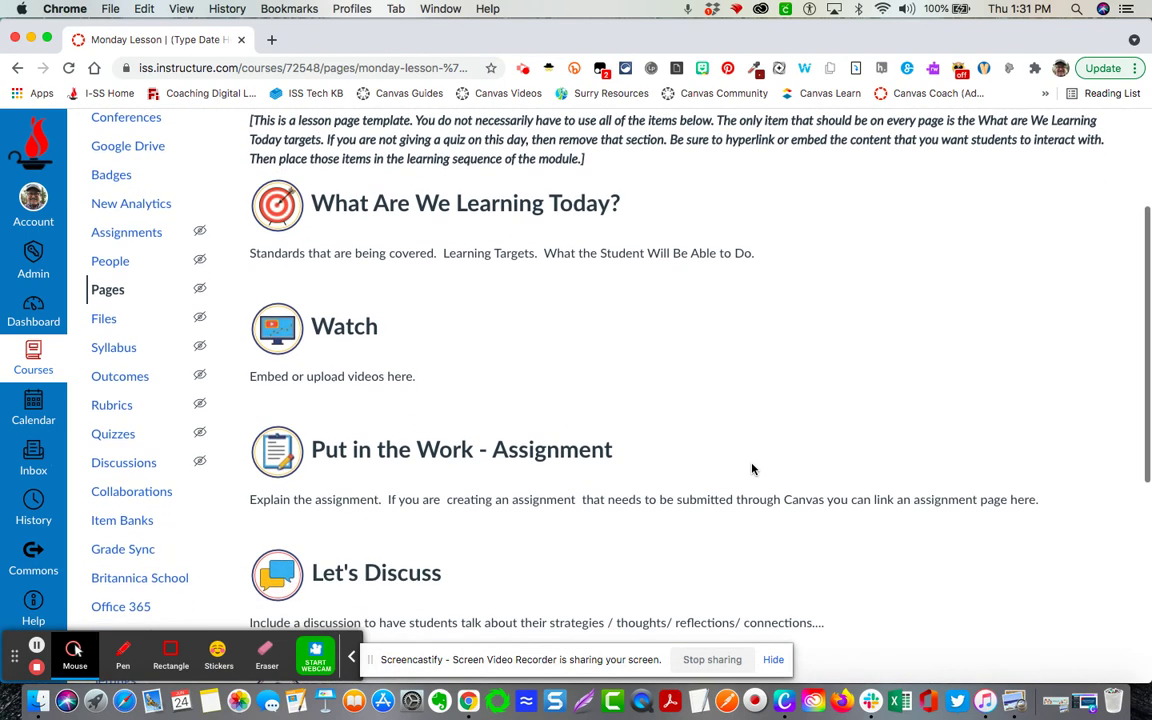
scroll(594, 329, "down", 2)
scroll(630, 364, "down", 5)
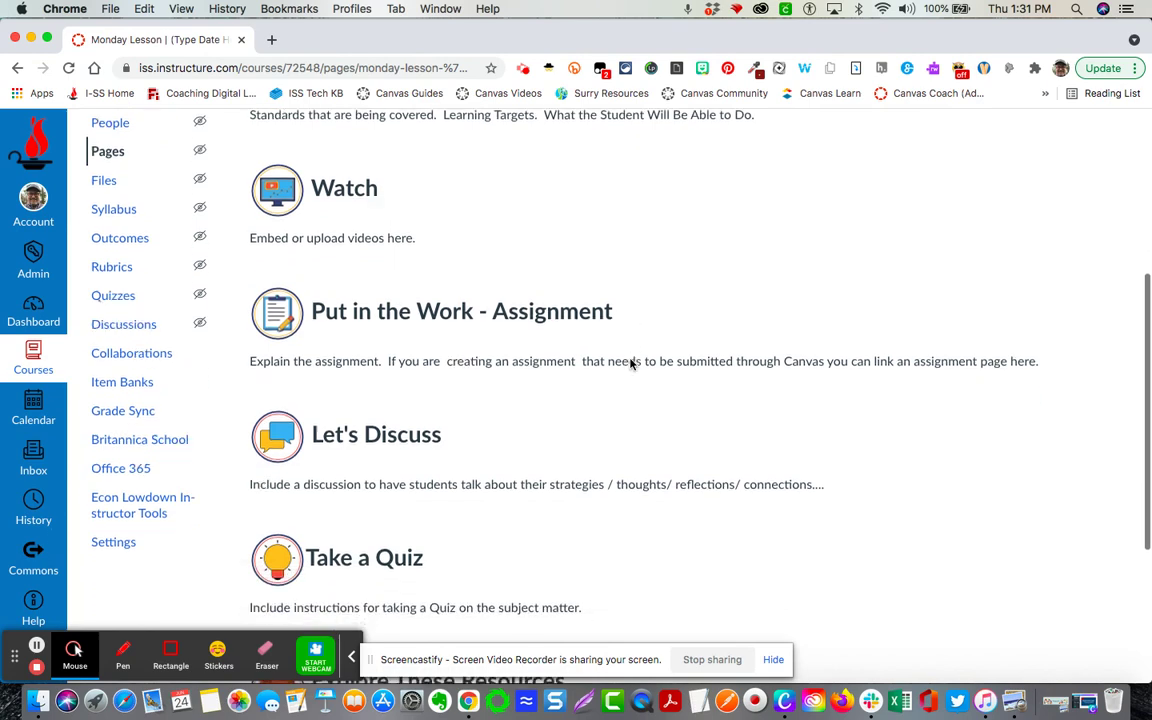
scroll(630, 364, "down", 3)
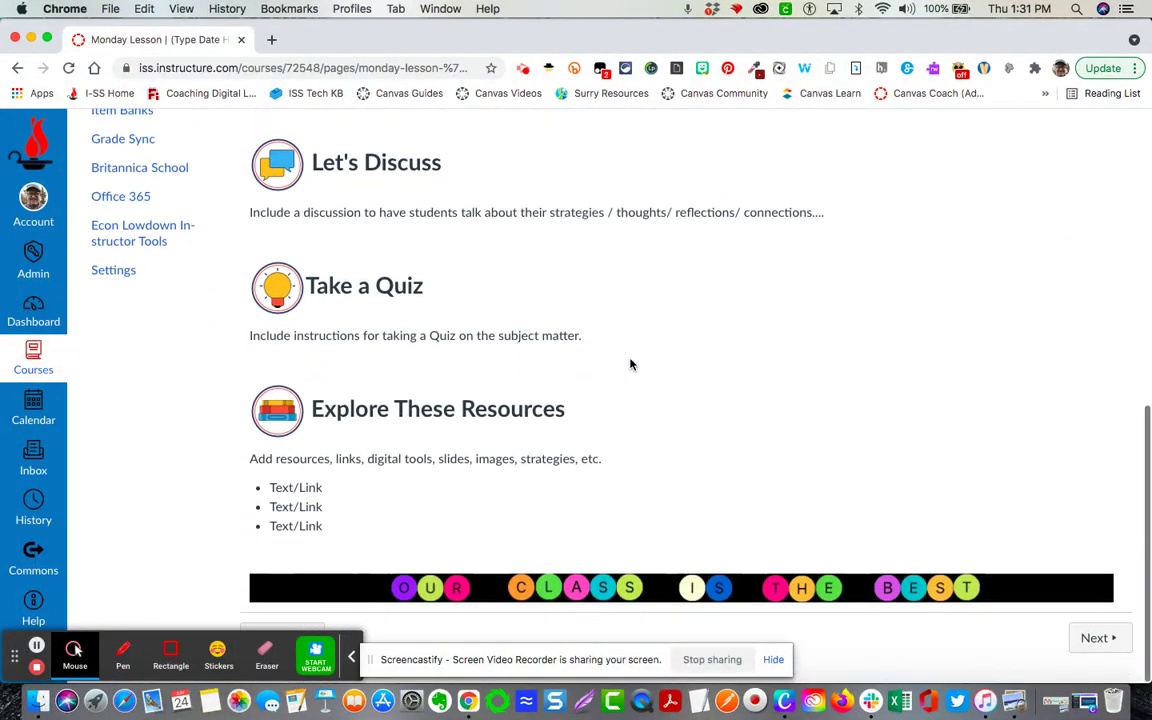